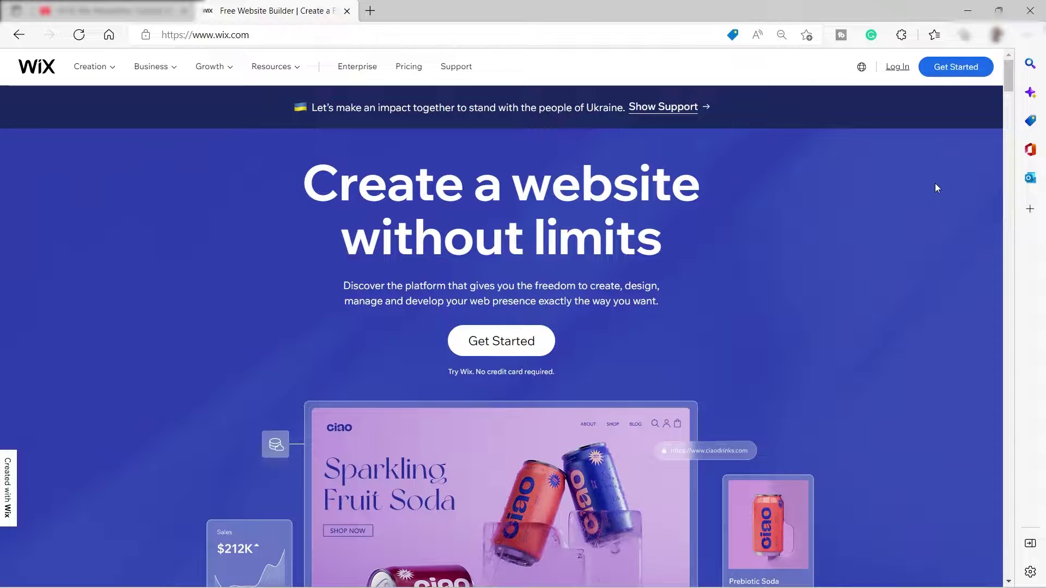
- Log in to the site account and open the first site listed under My Sites in the website editor
click(937, 68)
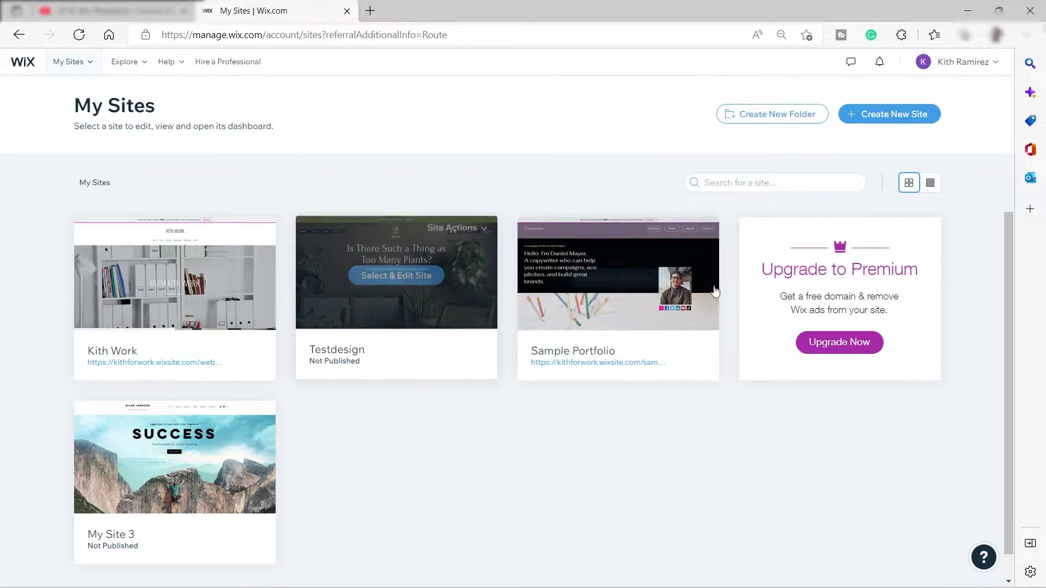
click(884, 124)
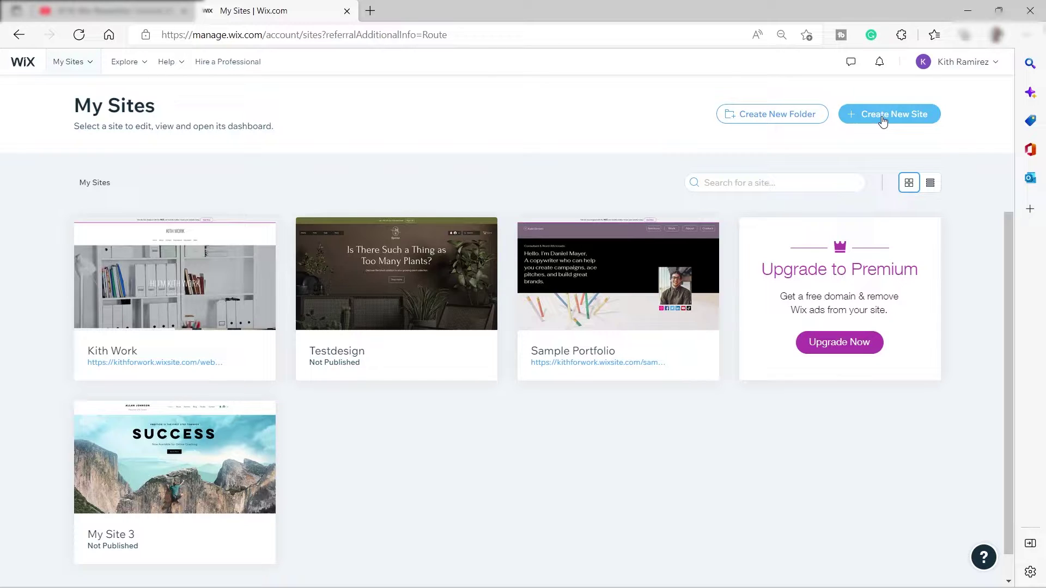
mouse_move(555, 301)
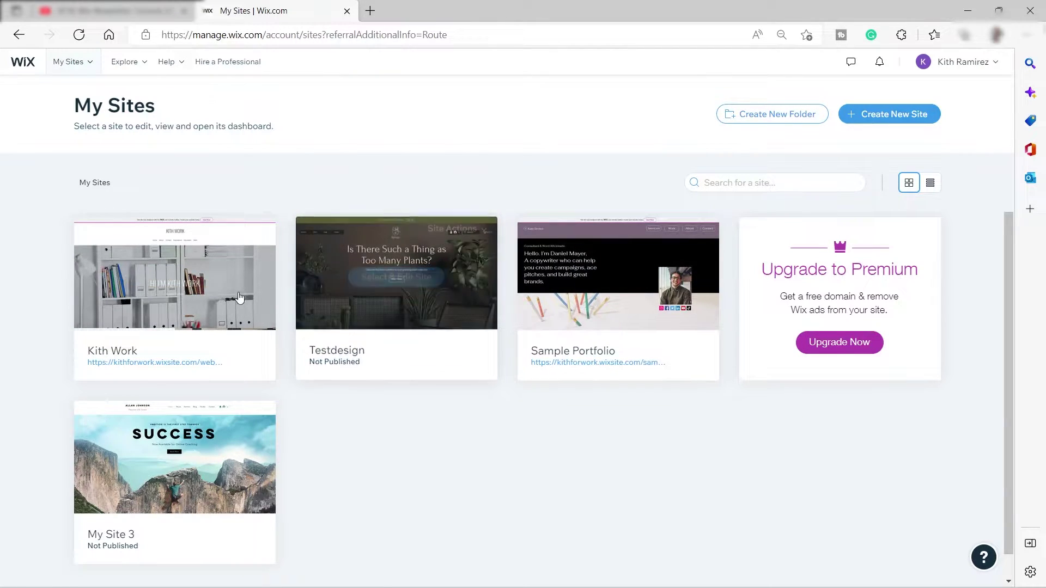
mouse_move(175, 299)
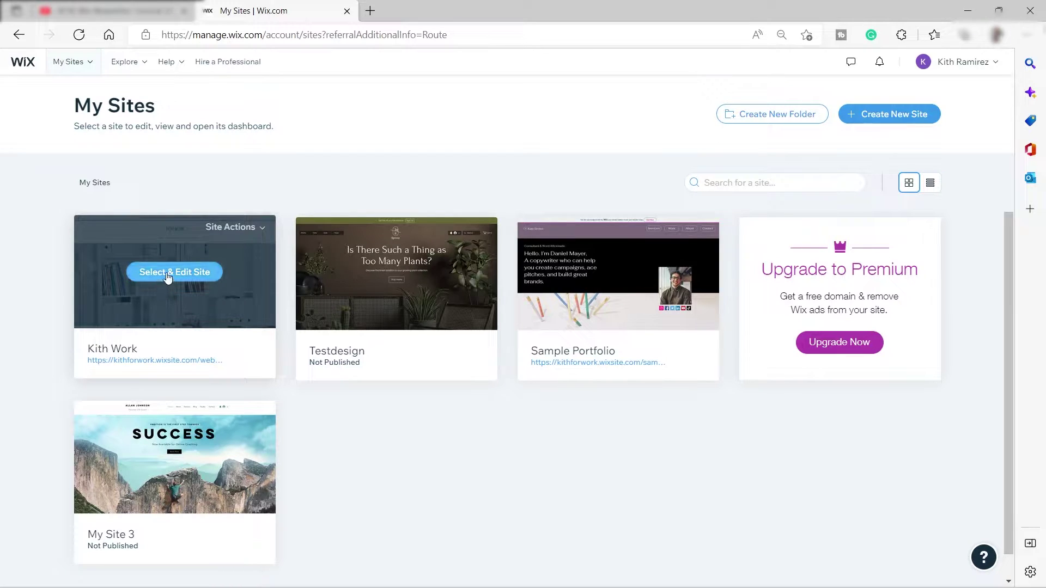
click(167, 278)
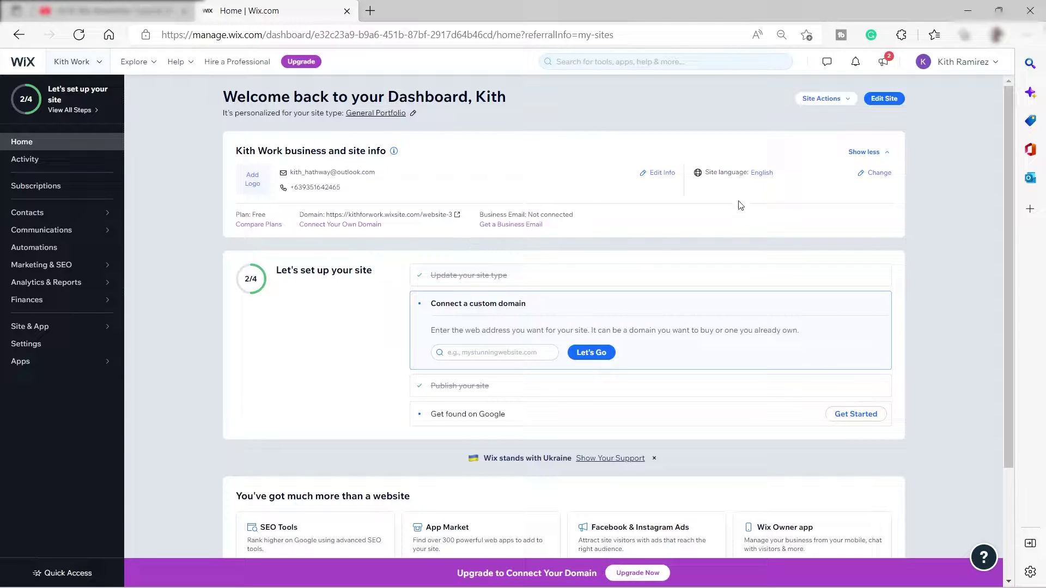
click(887, 103)
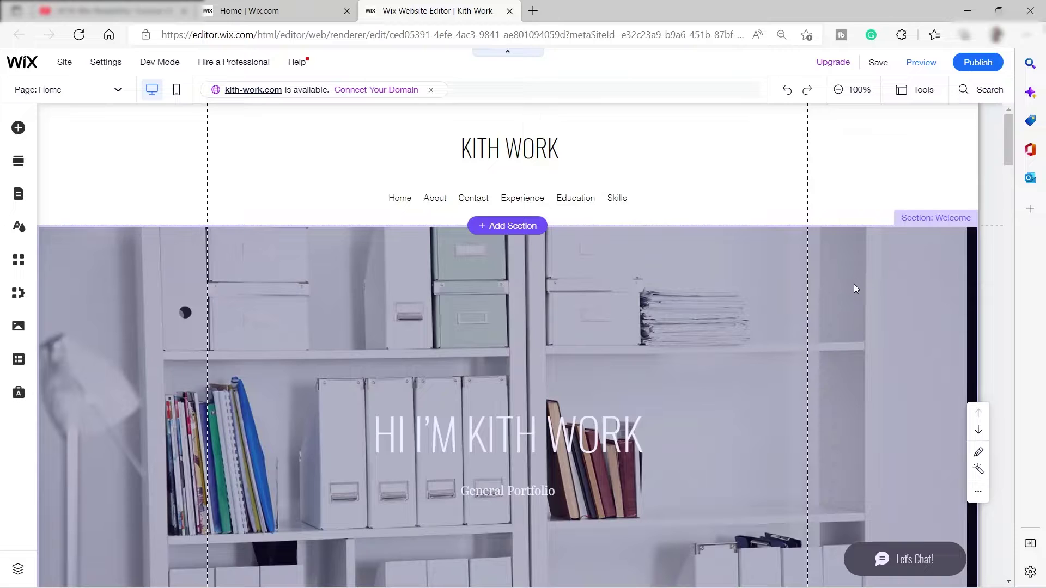
- Look through the home page's sections, including the Welcome, Bio, Experience and Education sections
scroll(679, 304, down, 8)
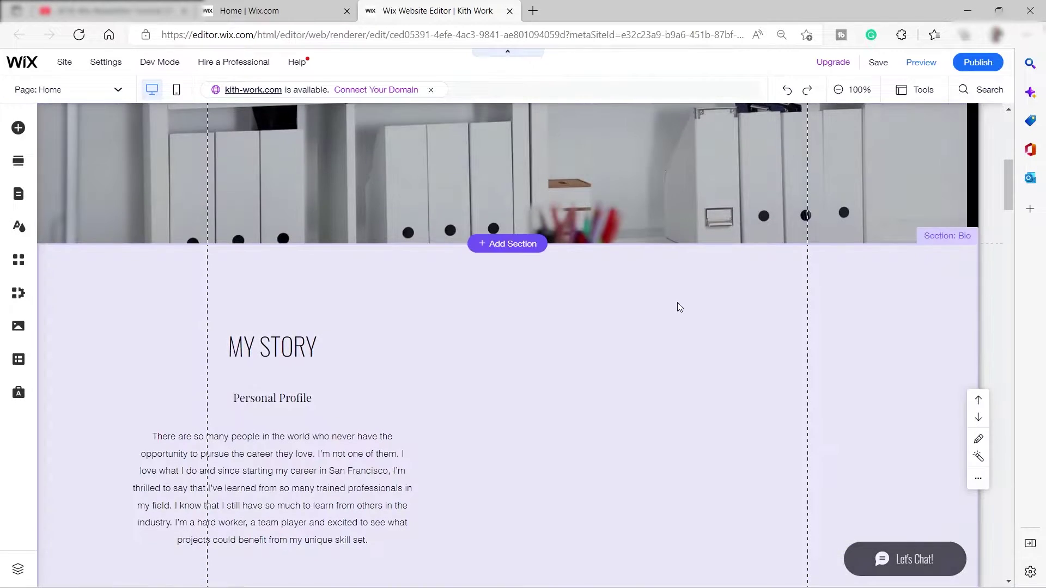
scroll(587, 272, down, 15)
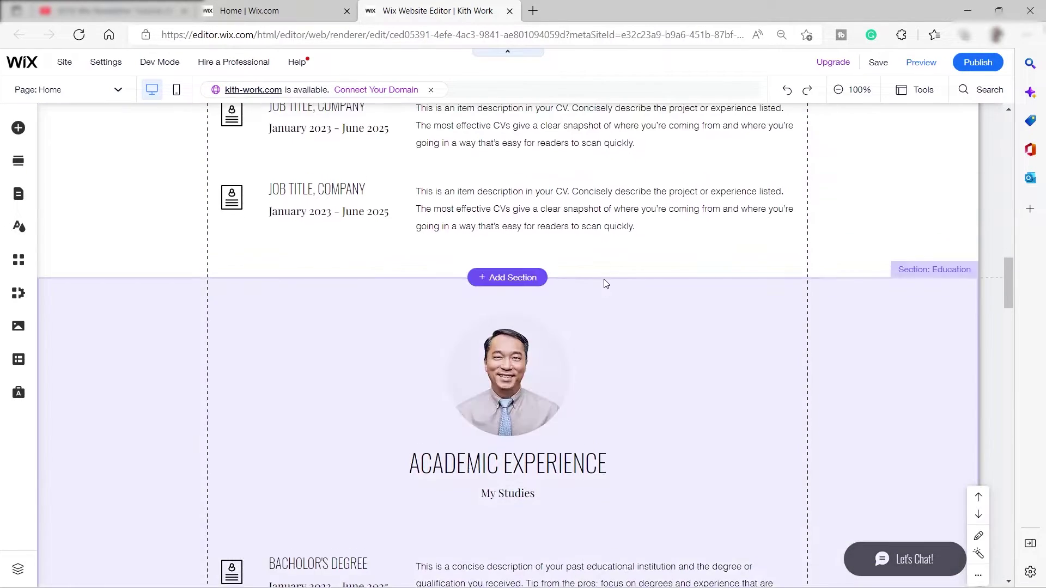
scroll(605, 283, up, 6)
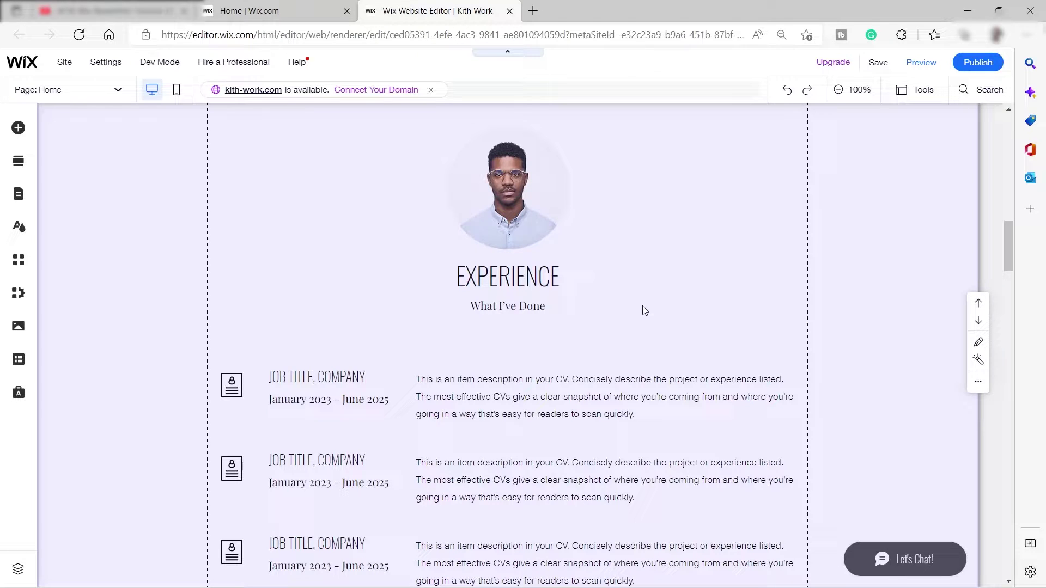
scroll(644, 310, up, 4)
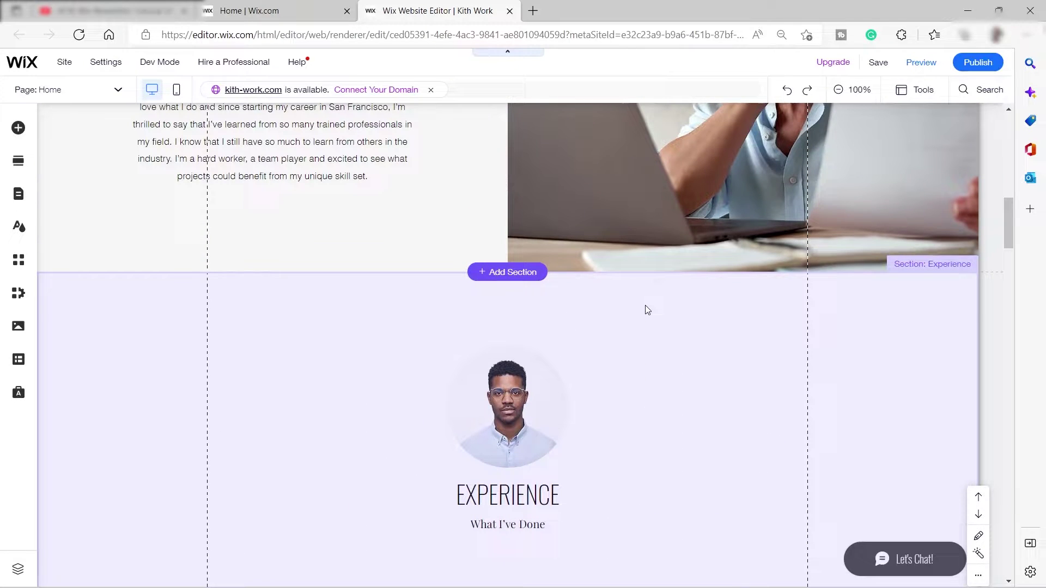
scroll(646, 307, up, 9)
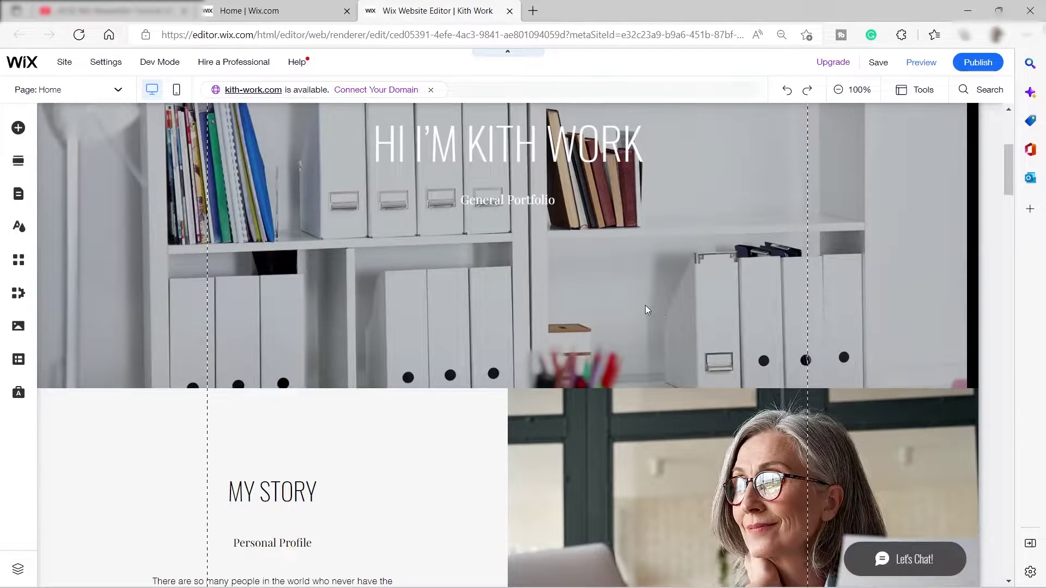
scroll(645, 308, down, 3)
scroll(646, 306, down, 3)
scroll(665, 308, up, 4)
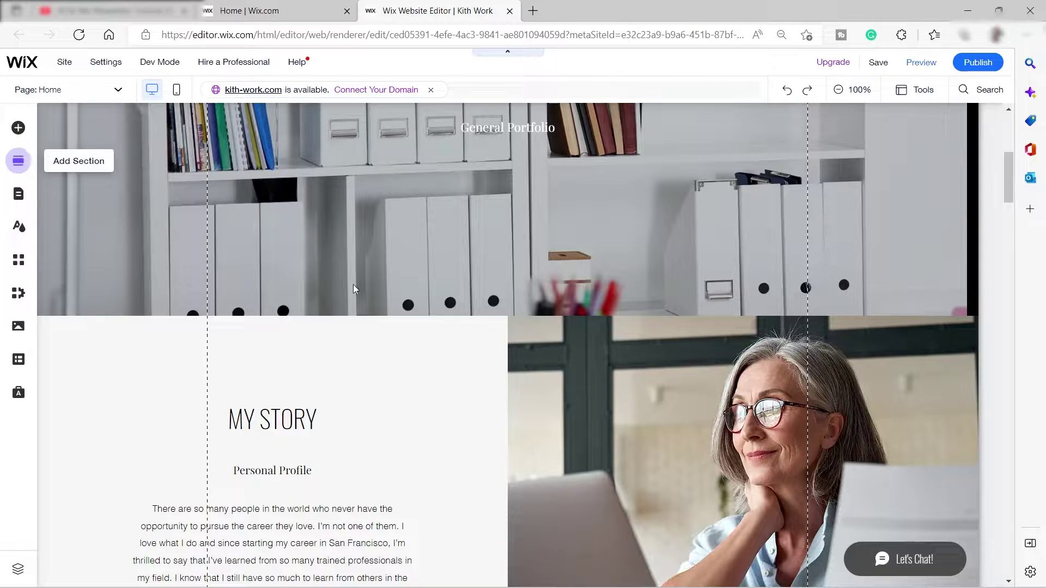
scroll(387, 267, down, 3)
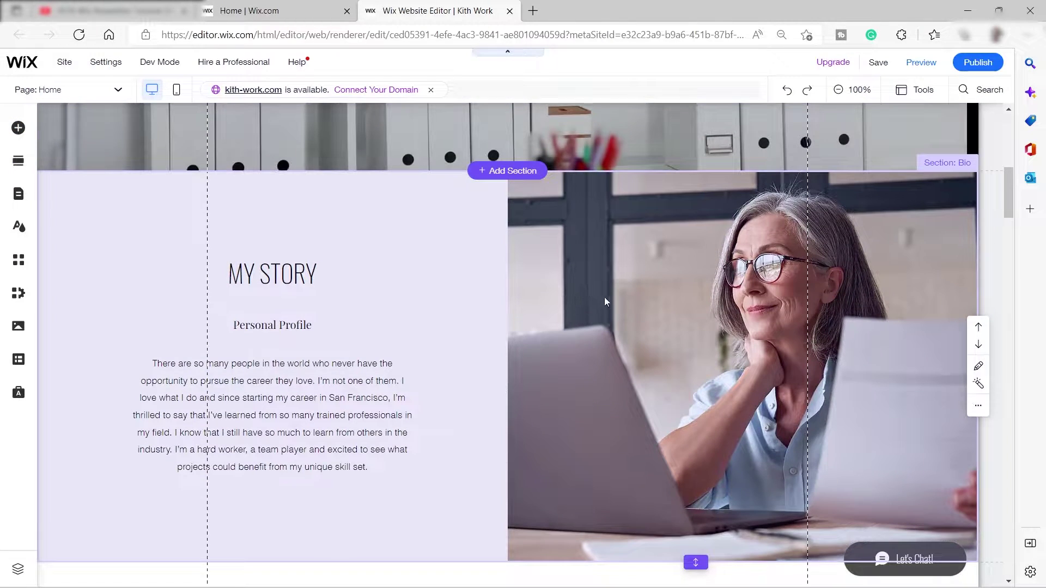
scroll(599, 273, down, 3)
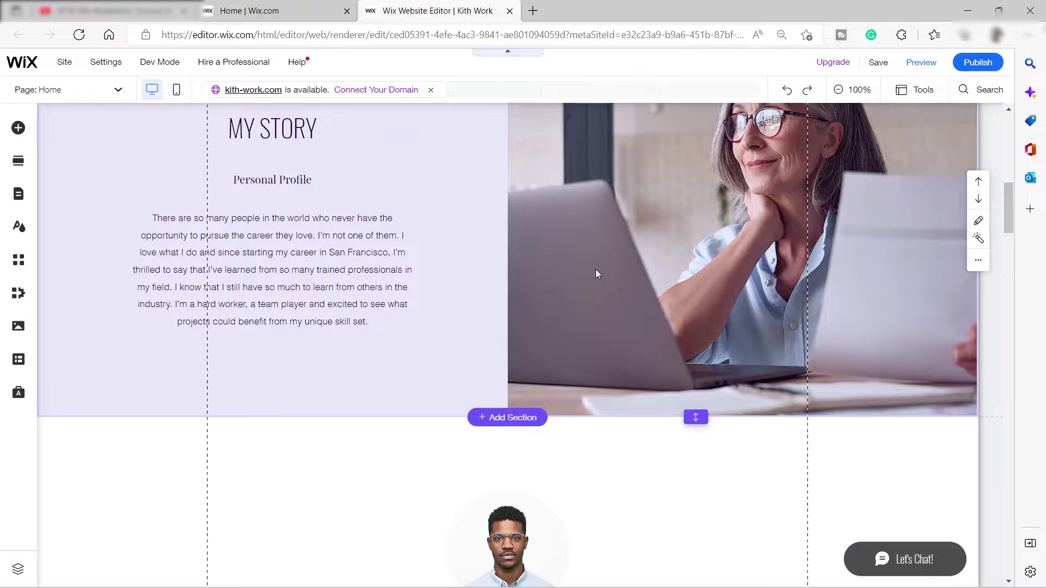
- Browse the Form templates offered for a new page section
click(19, 166)
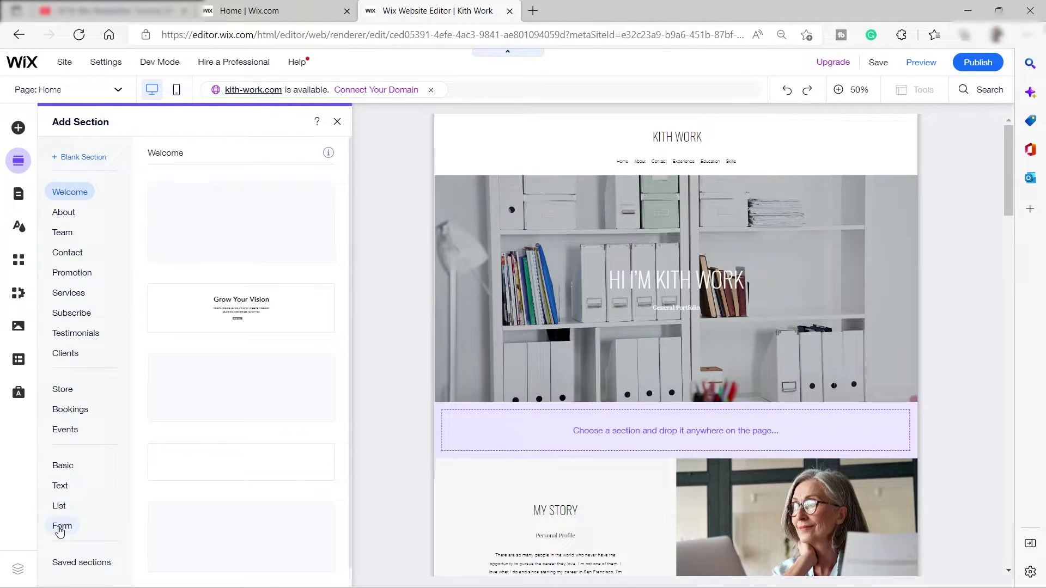
click(68, 525)
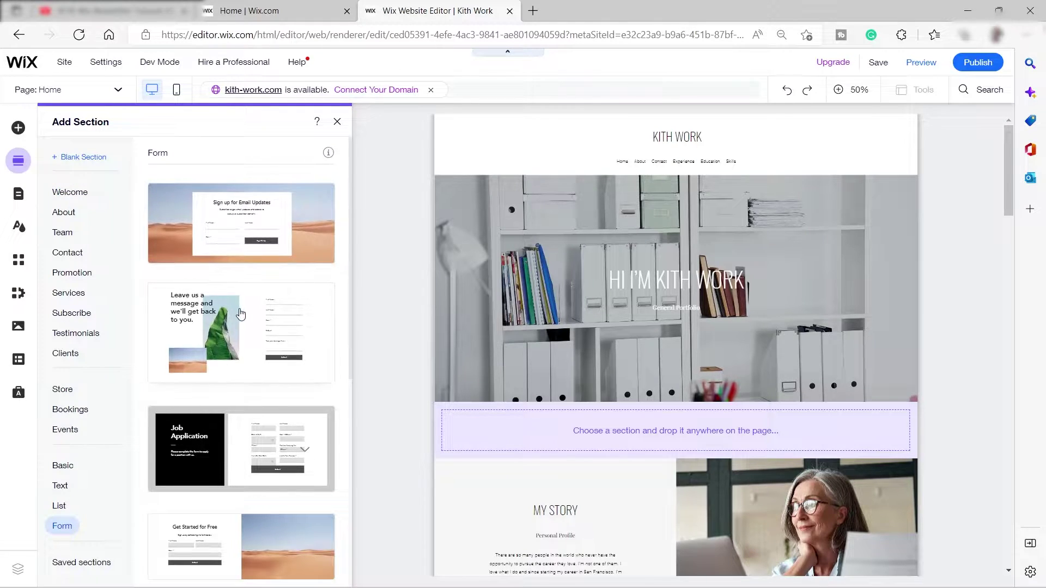
scroll(241, 315, down, 7)
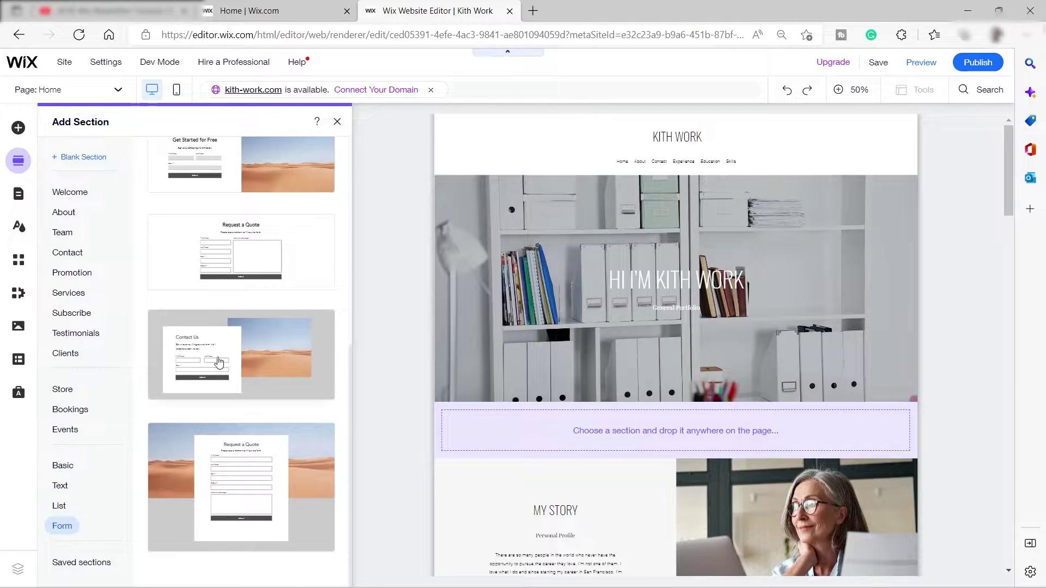
scroll(229, 357, up, 5)
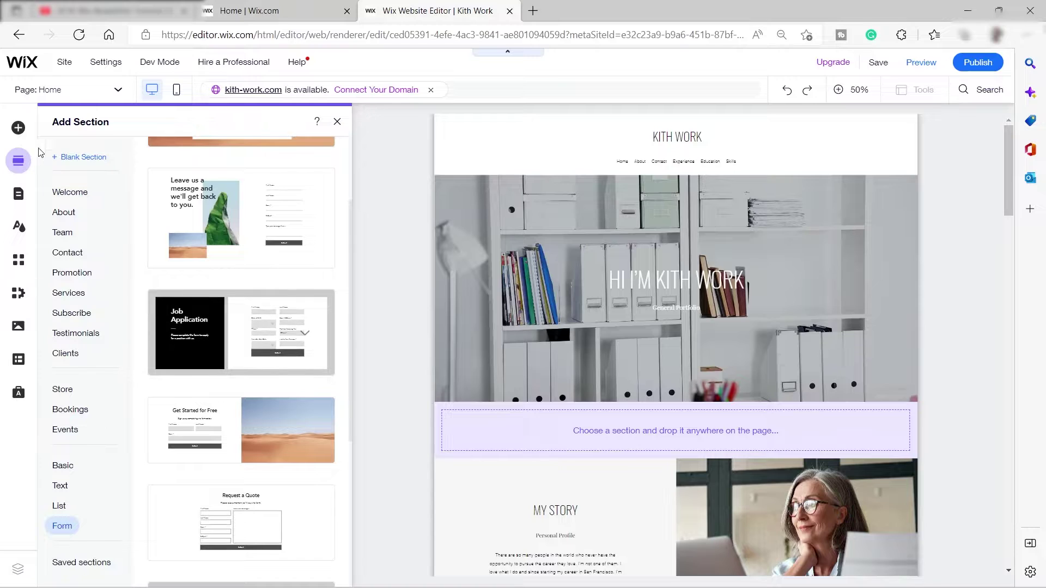
- Browse the Welcome, Subscribe, Promotion and Contact lightbox templates among the interactive elements that can be added
click(19, 129)
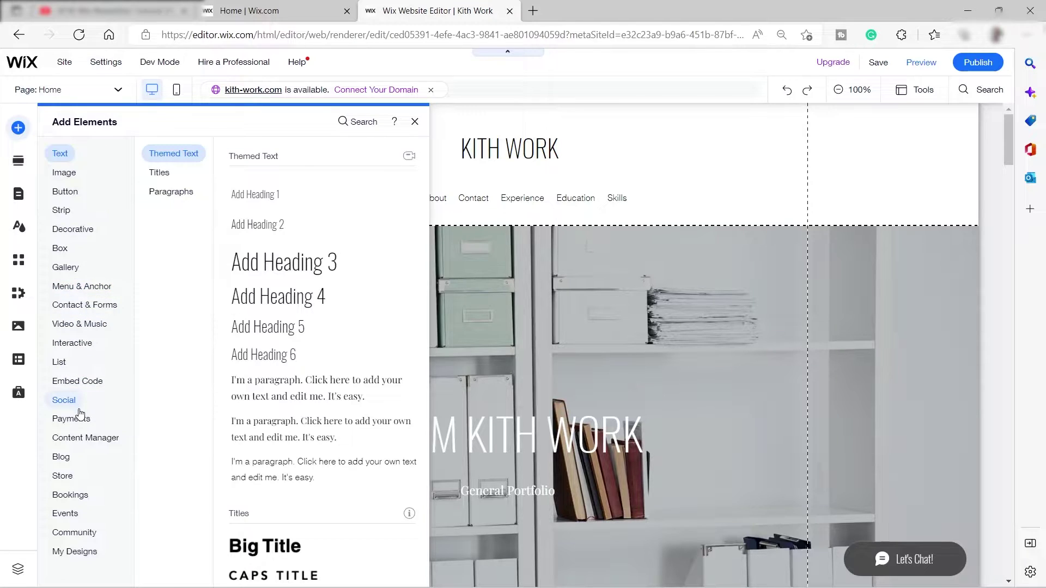
click(81, 286)
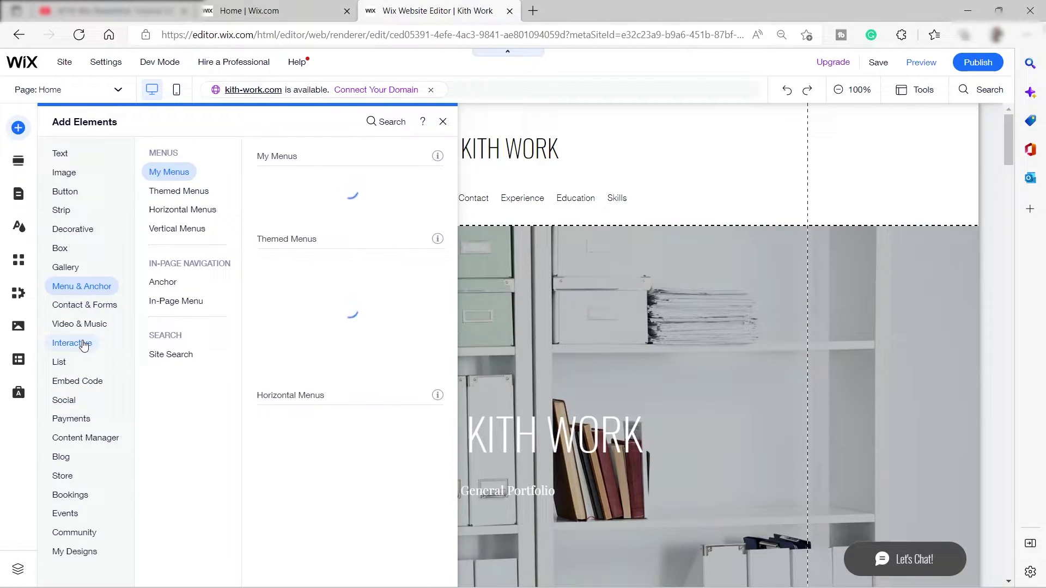
click(83, 344)
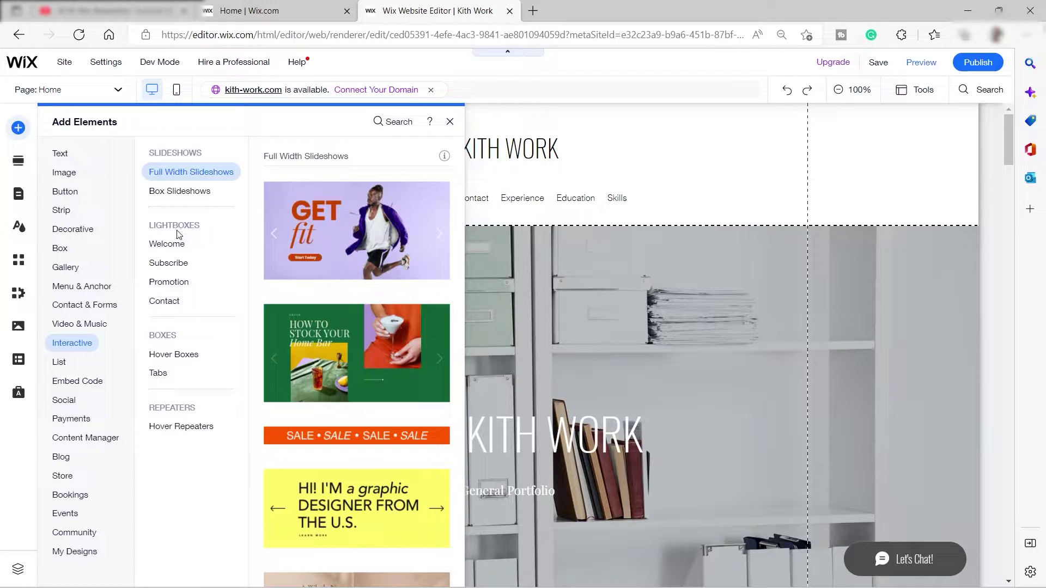
click(169, 244)
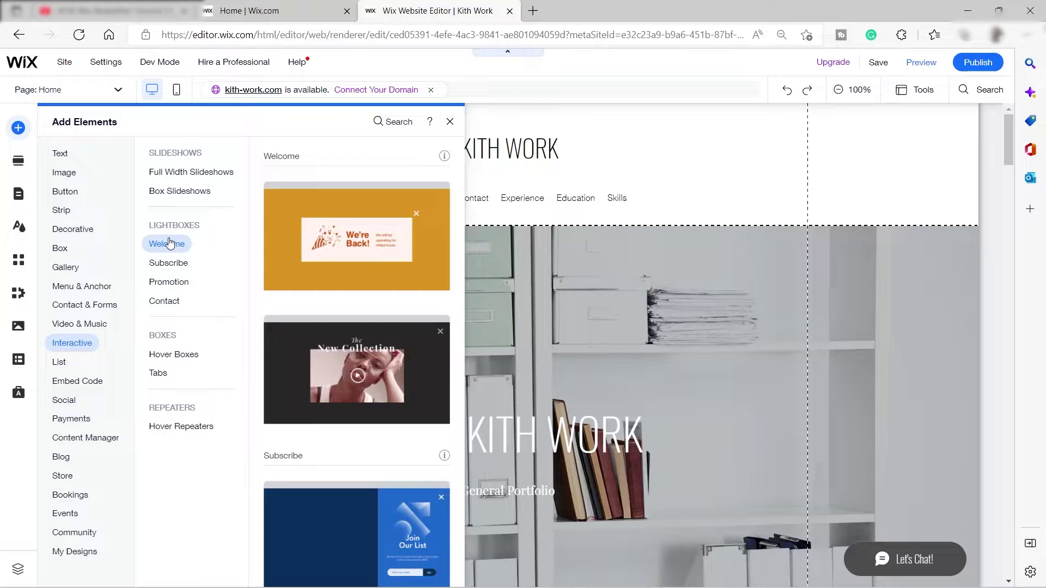
click(171, 264)
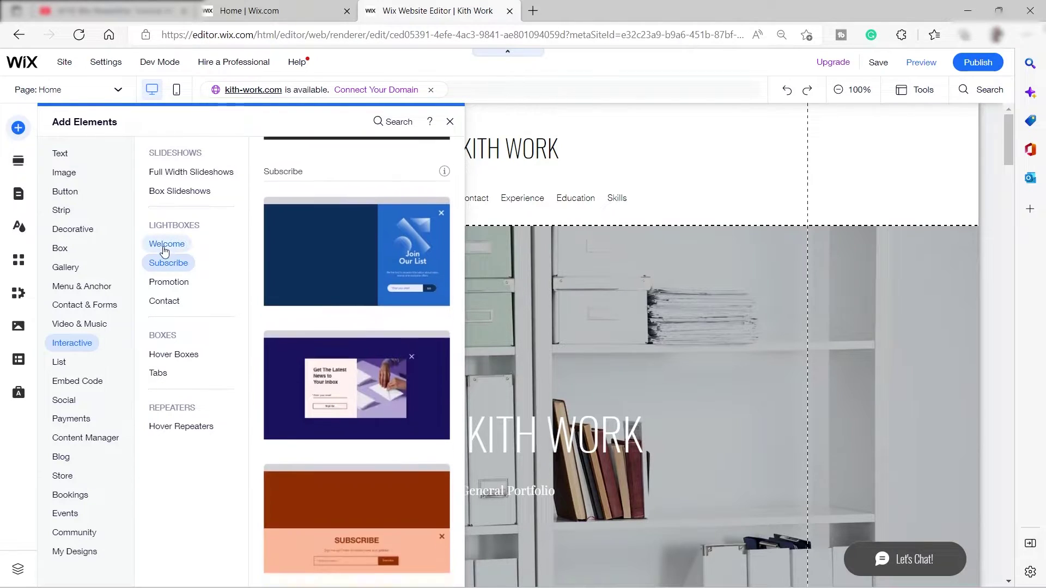
click(164, 244)
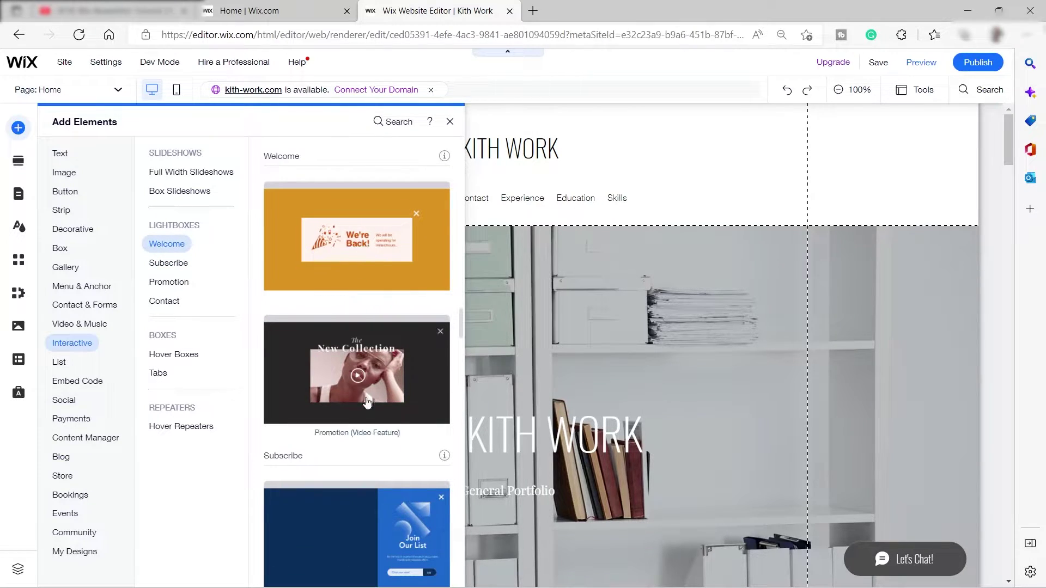
scroll(369, 470, down, 2)
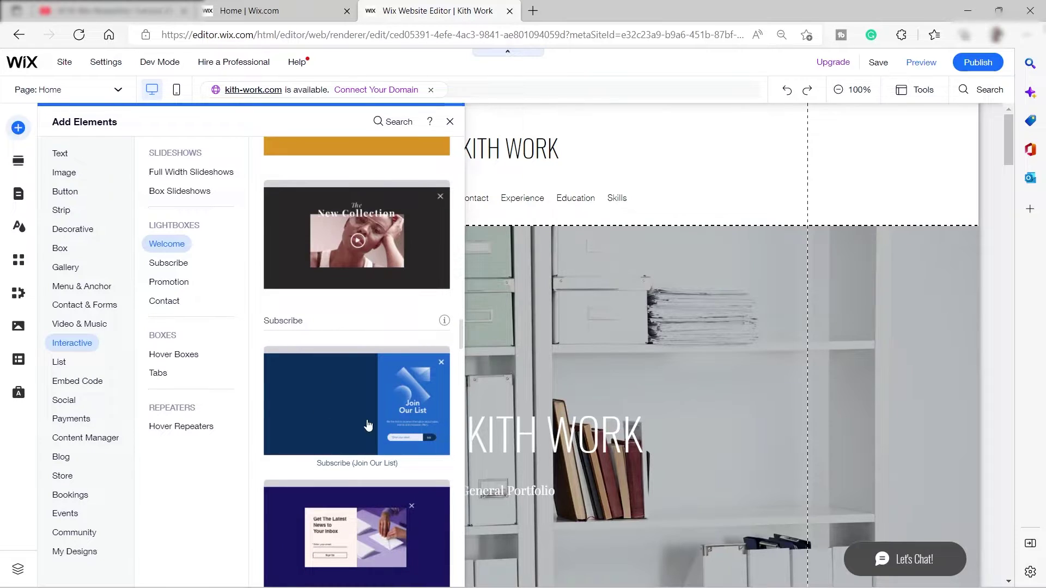
click(172, 264)
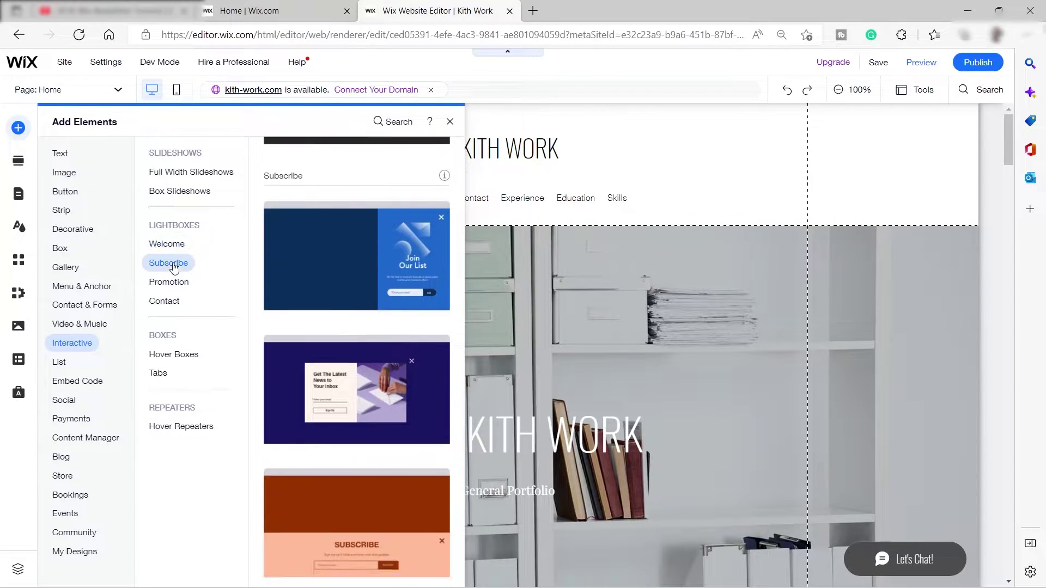
click(171, 285)
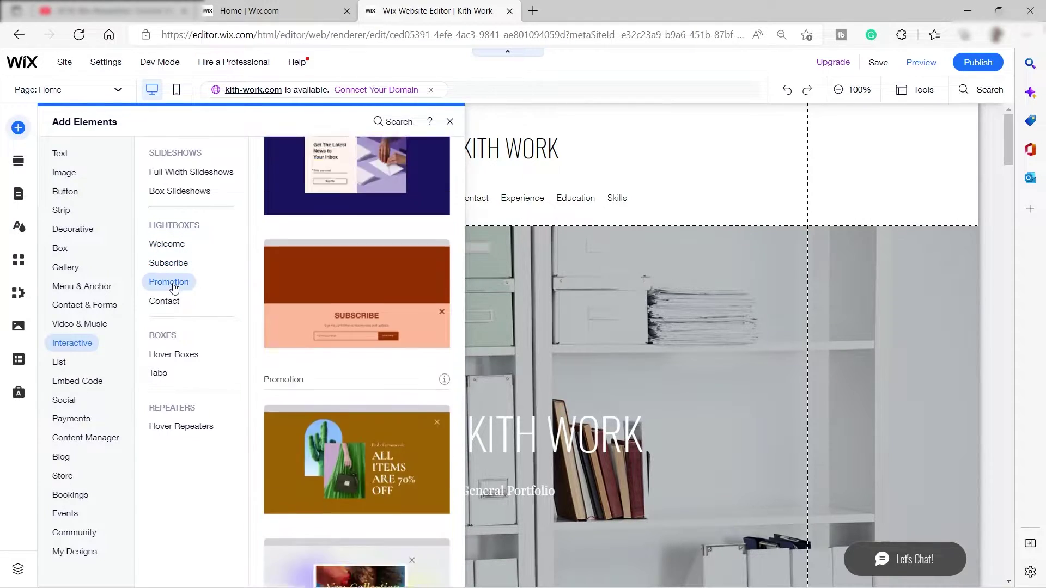
click(170, 303)
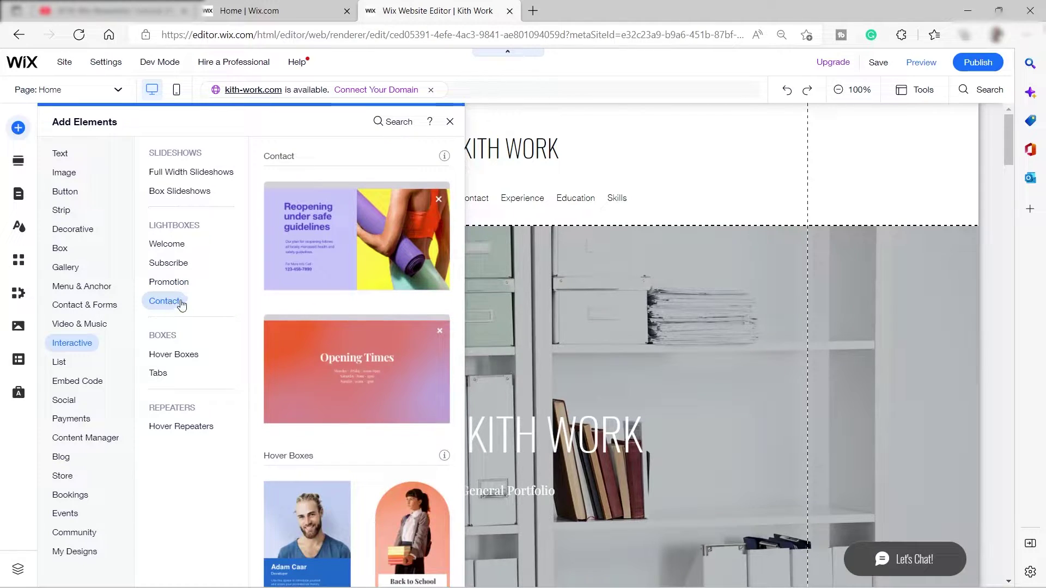
- Add the Promotion (New Collection) lightbox template to the site
click(170, 264)
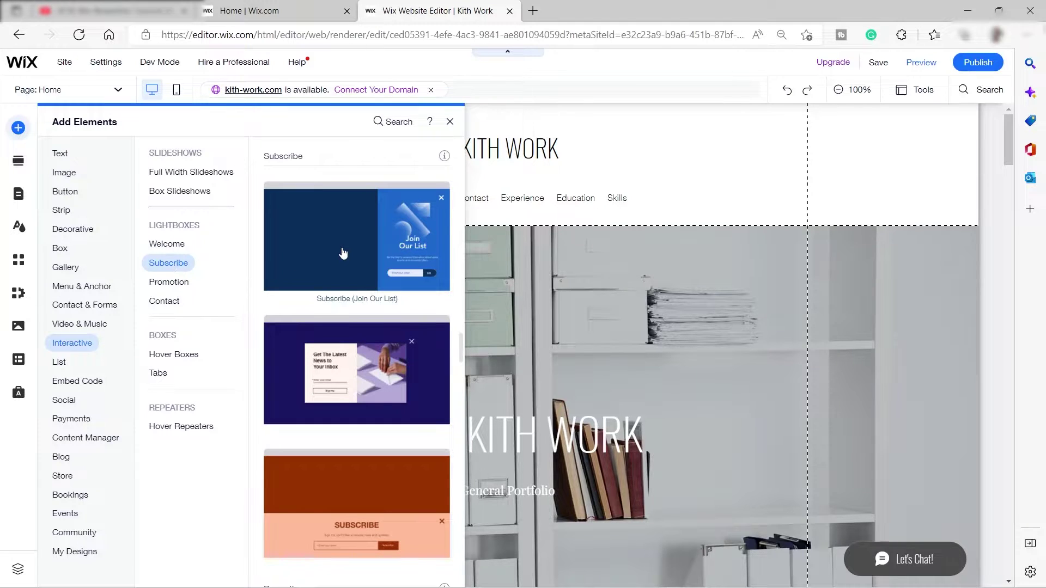
scroll(352, 397, down, 2)
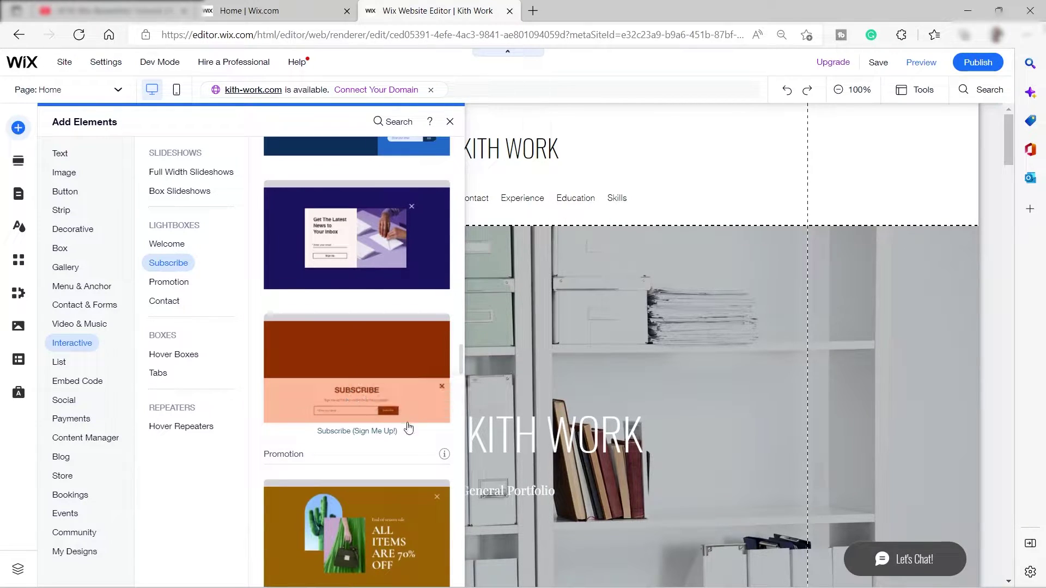
scroll(387, 420, down, 4)
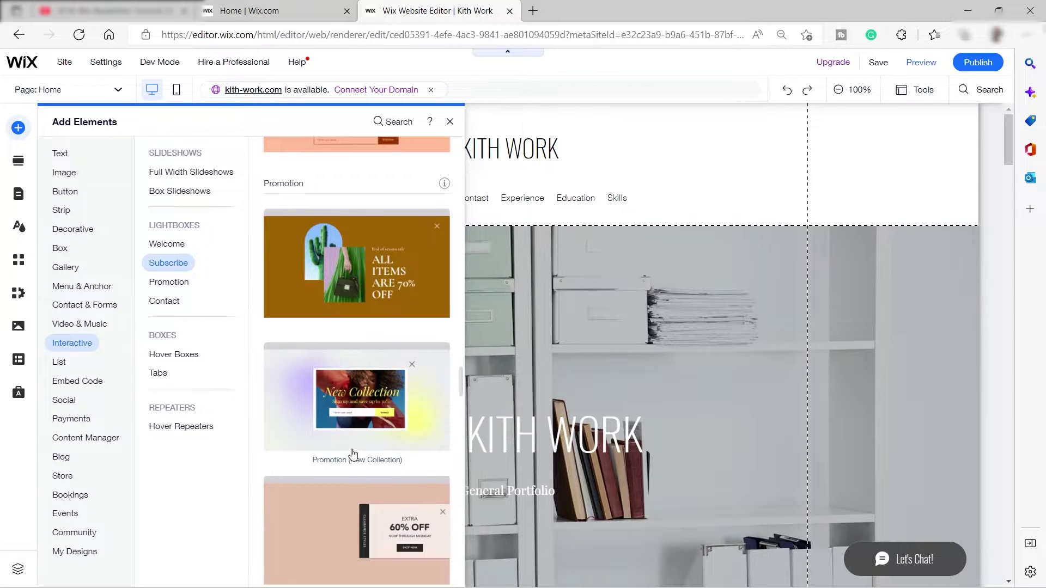
scroll(352, 436, down, 1)
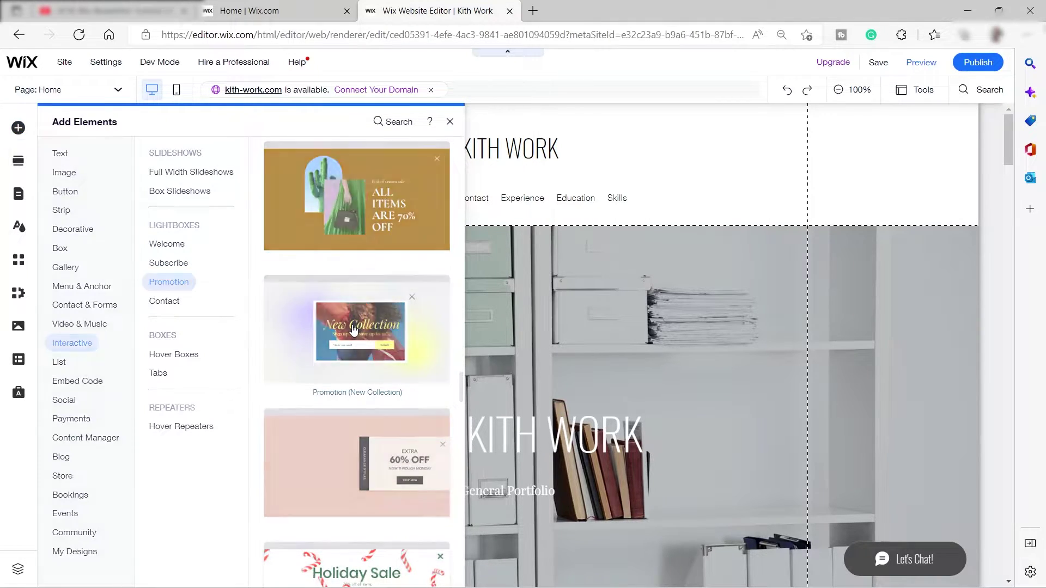
key(Escape)
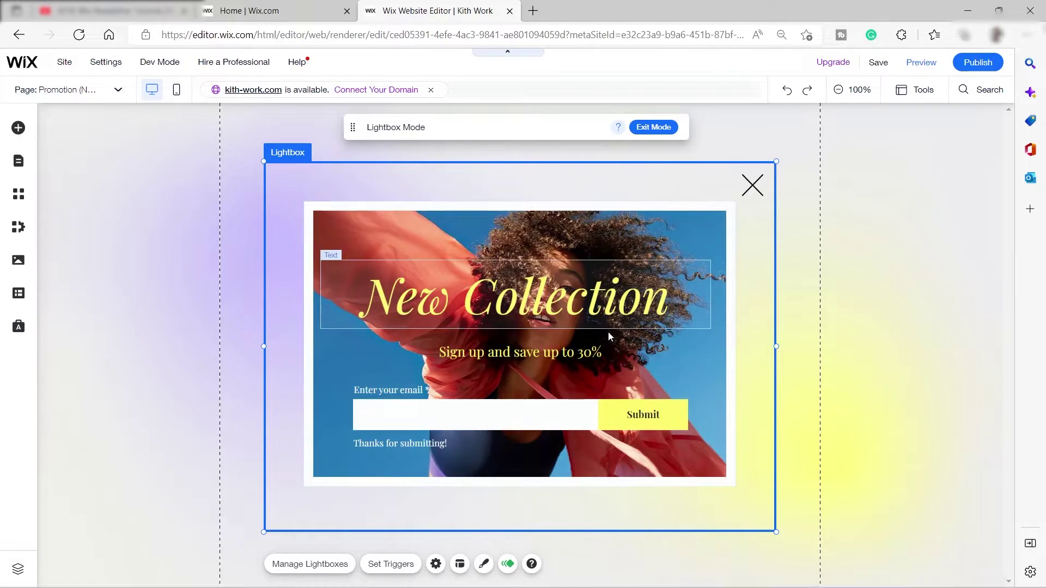
- Replace the lightbox's "New Collection" heading text with "Subscribe!"
click(493, 303)
double_click(492, 304)
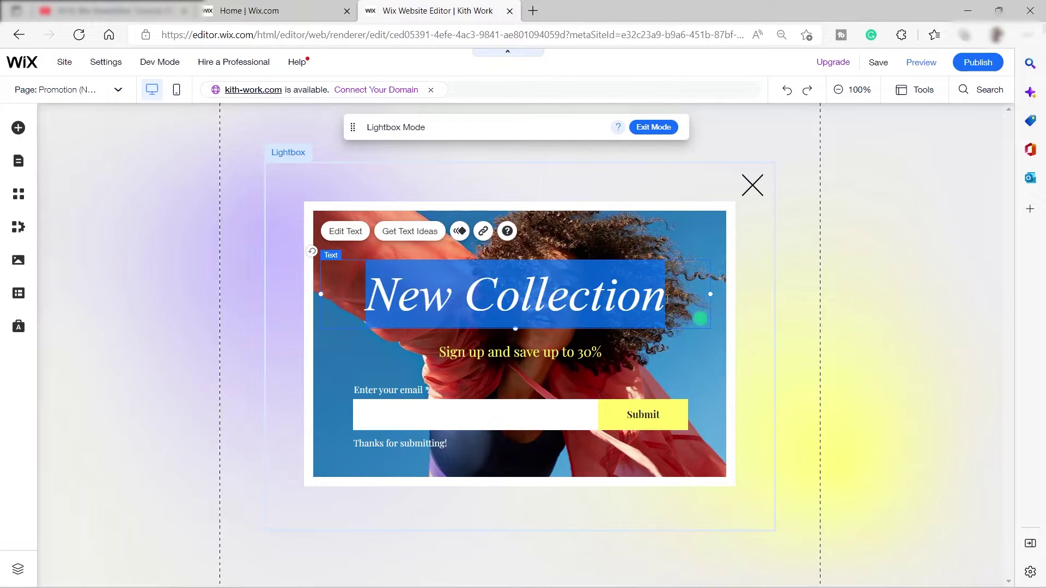
key(BackSpace)
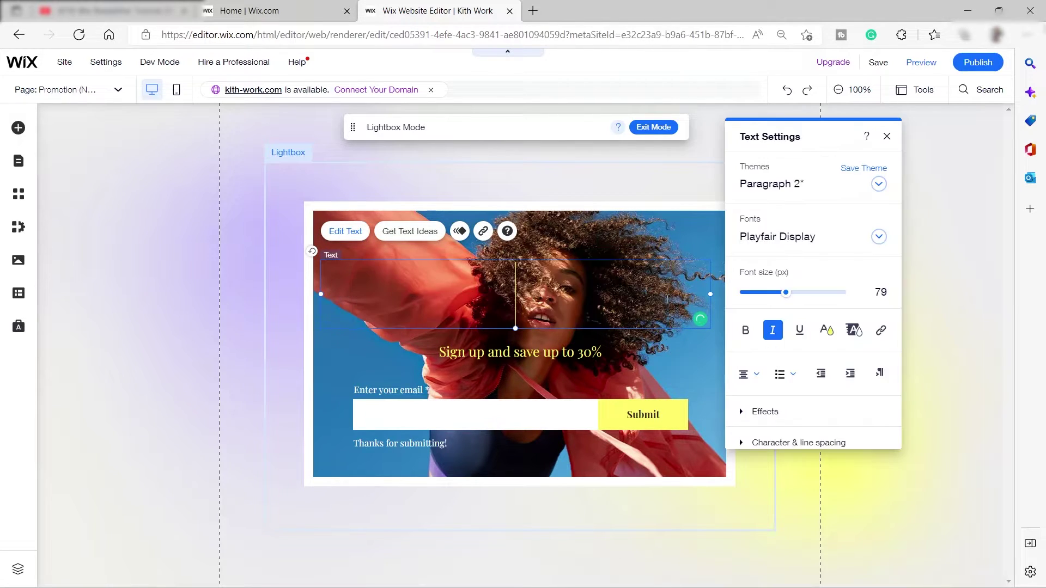
text(Subscribe)
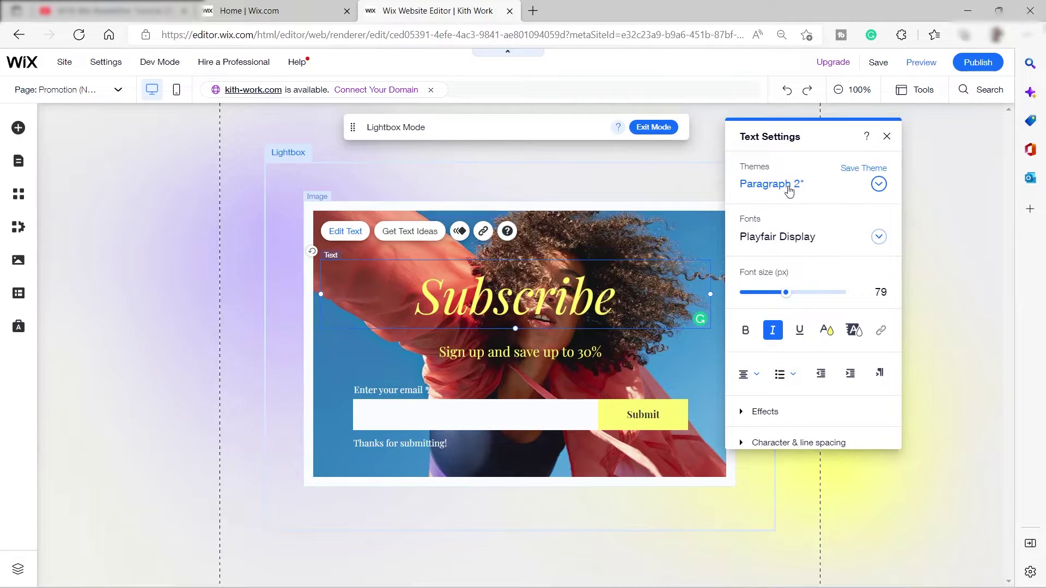
text(!)
key(Escape)
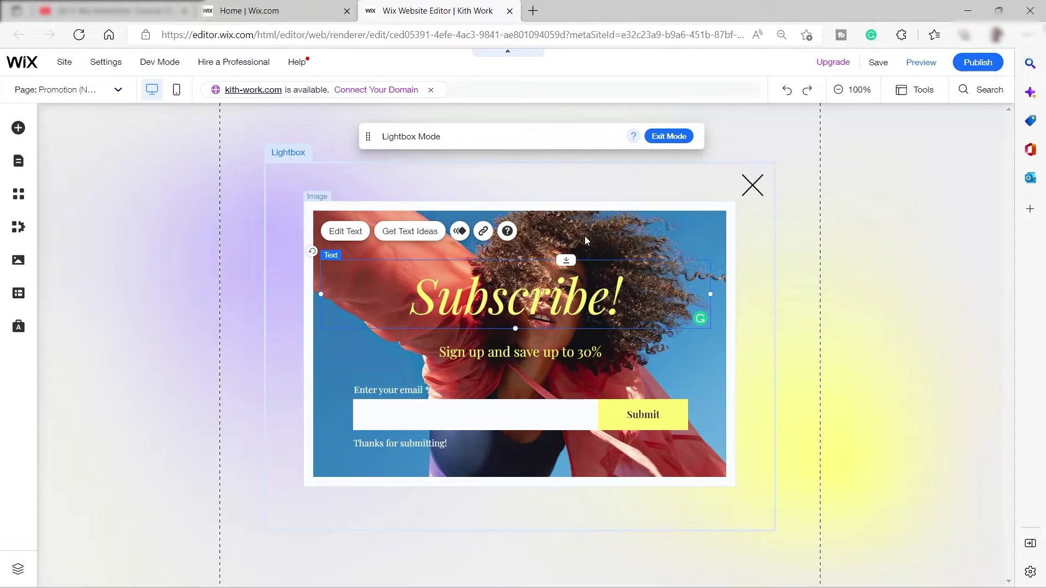
- Start changing the lightbox's background image and search the media library for "jewerly"
click(584, 237)
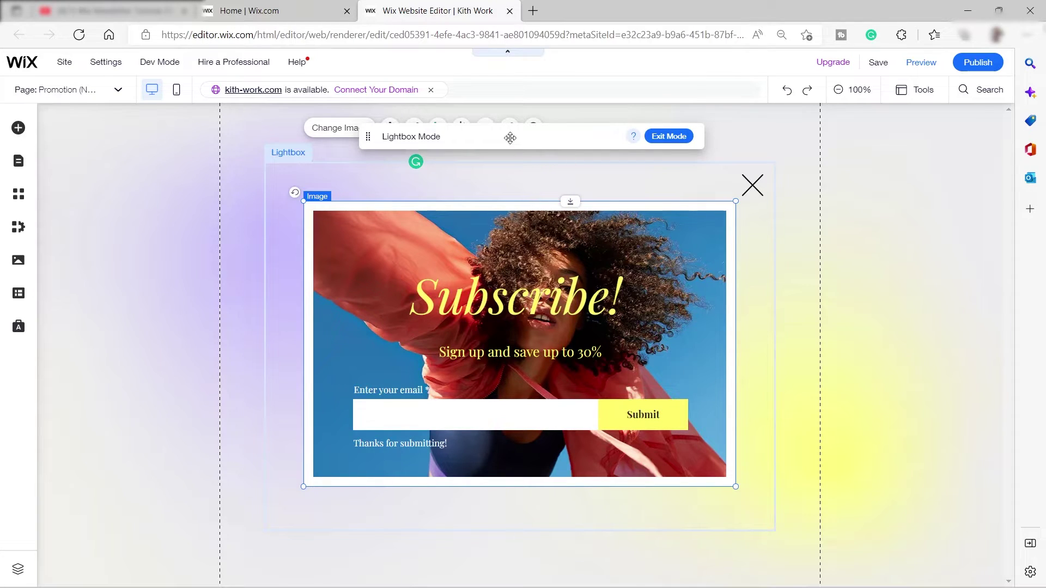
drag(510, 137, 518, 516)
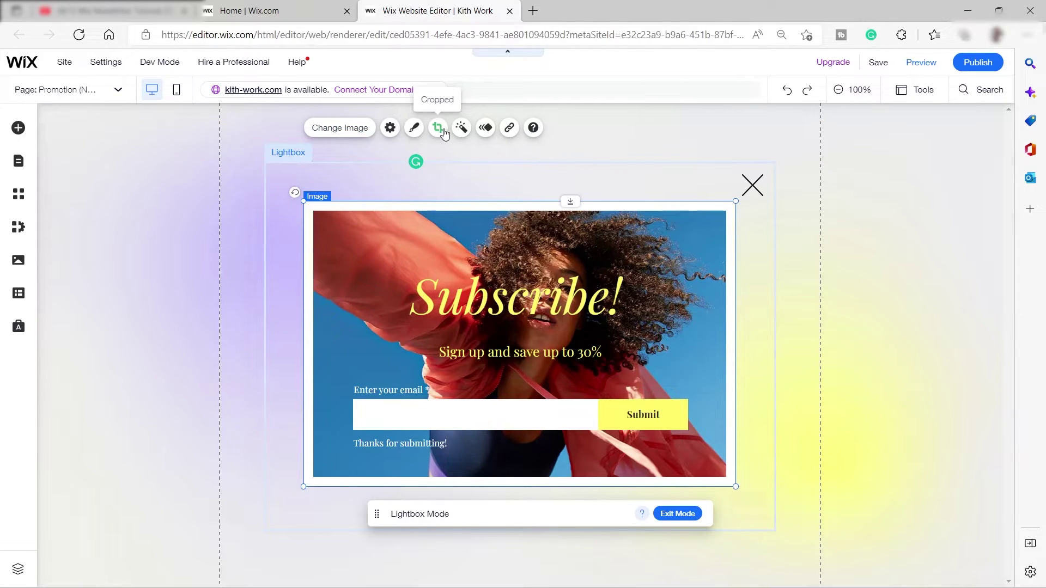
click(356, 133)
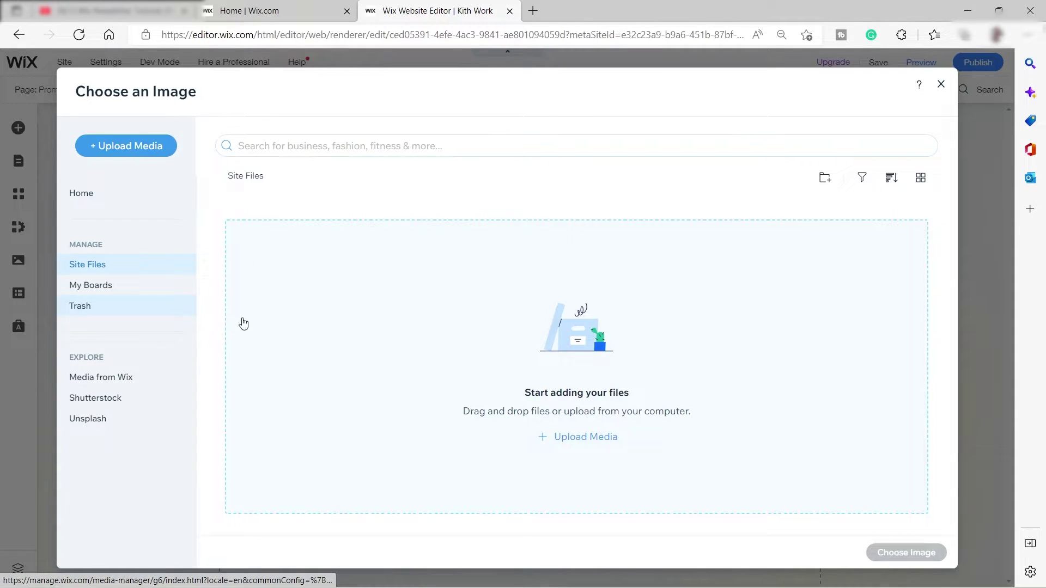
click(314, 146)
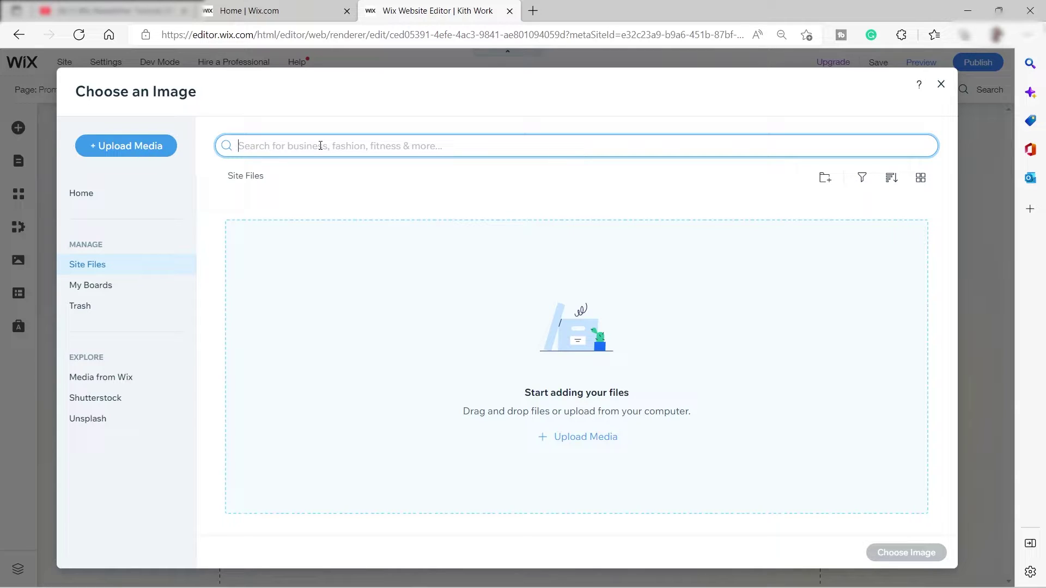
text(jewerly)
key(Return)
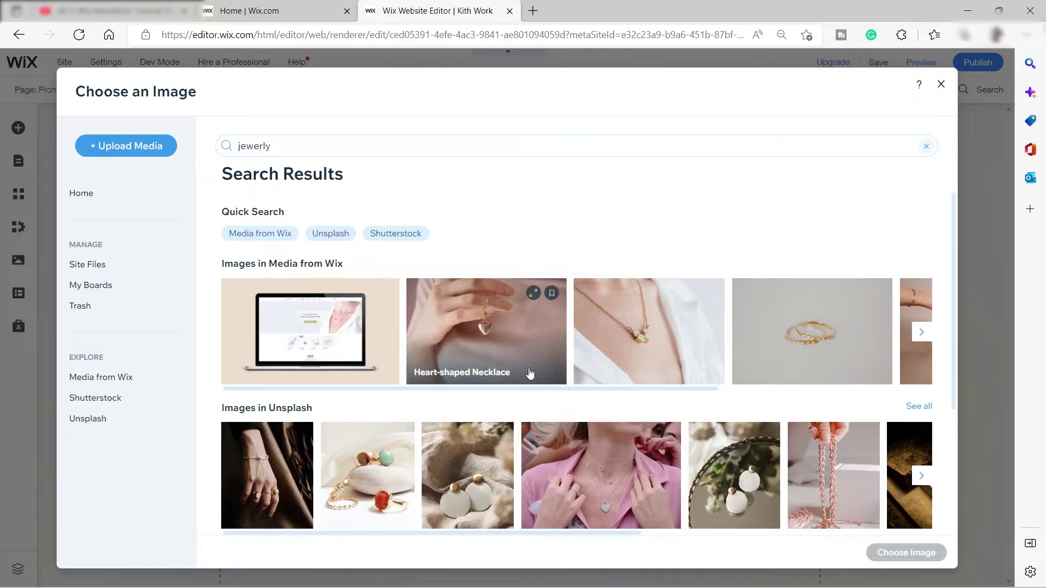
- Replace the lightbox image with the free Unsplash photo of gold rings with green and red stones around a white stone
scroll(768, 299, down, 1)
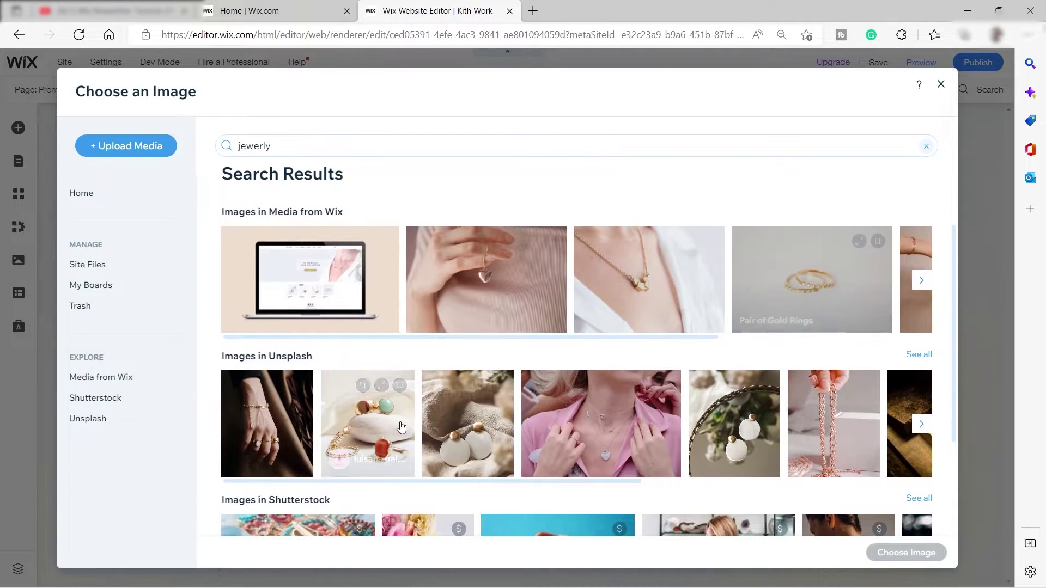
scroll(818, 392, down, 2)
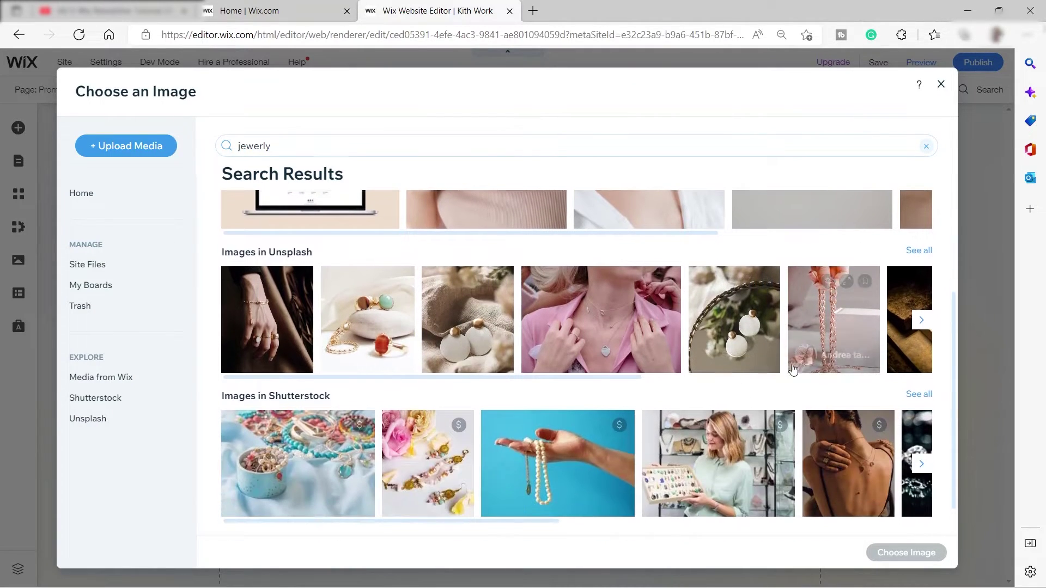
click(786, 433)
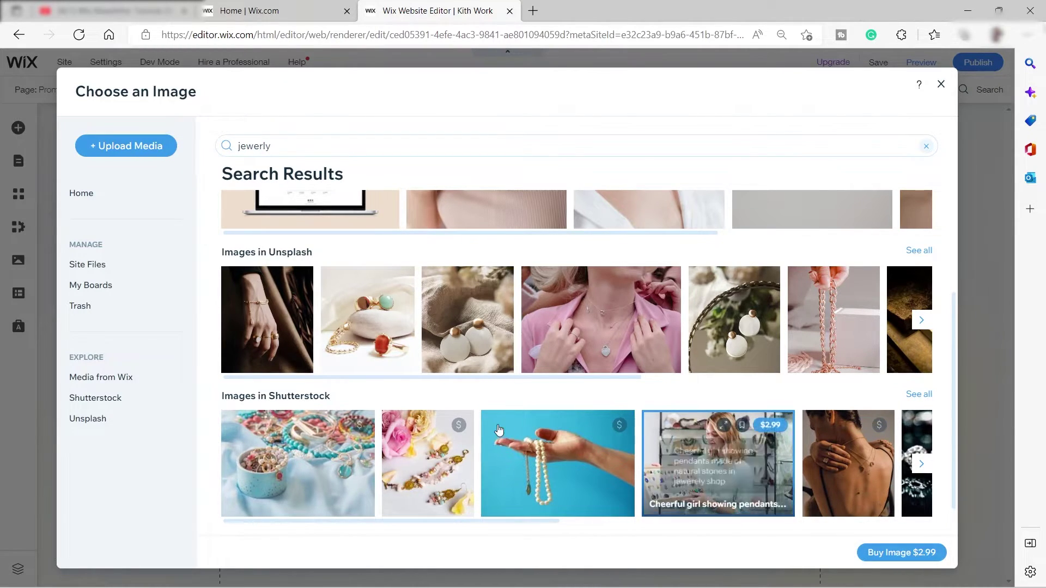
click(371, 320)
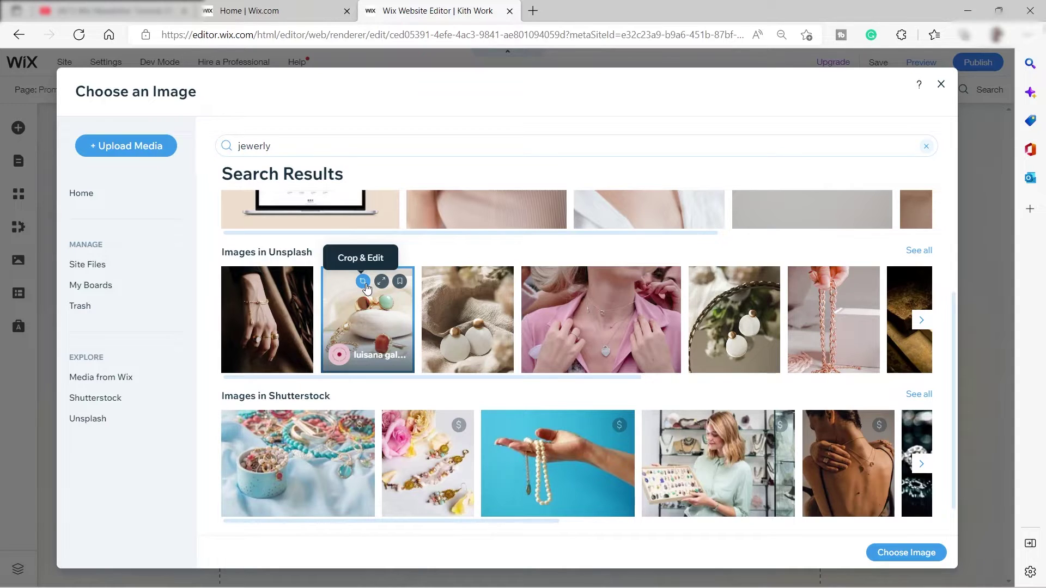
double_click(384, 330)
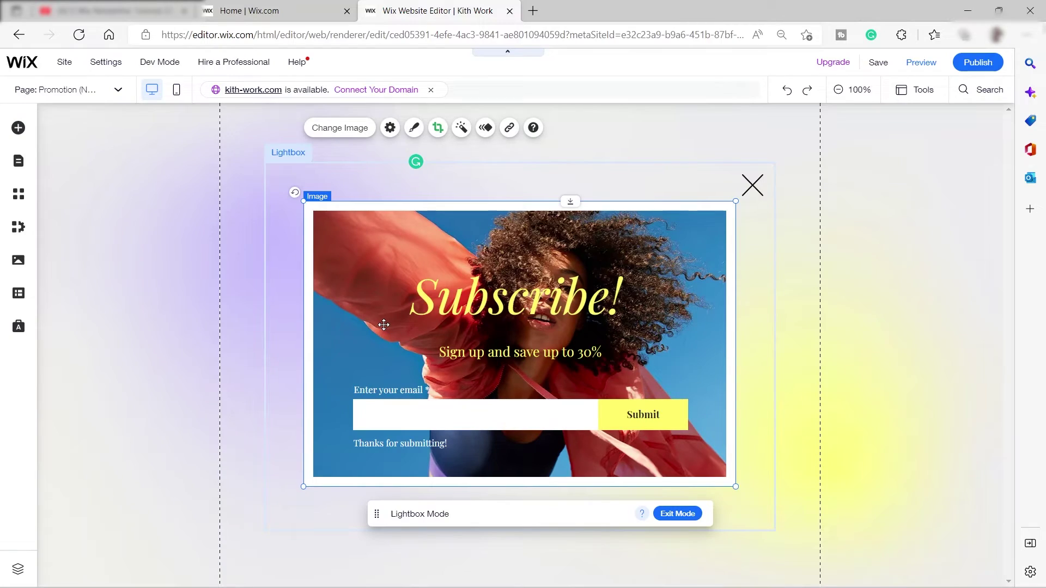
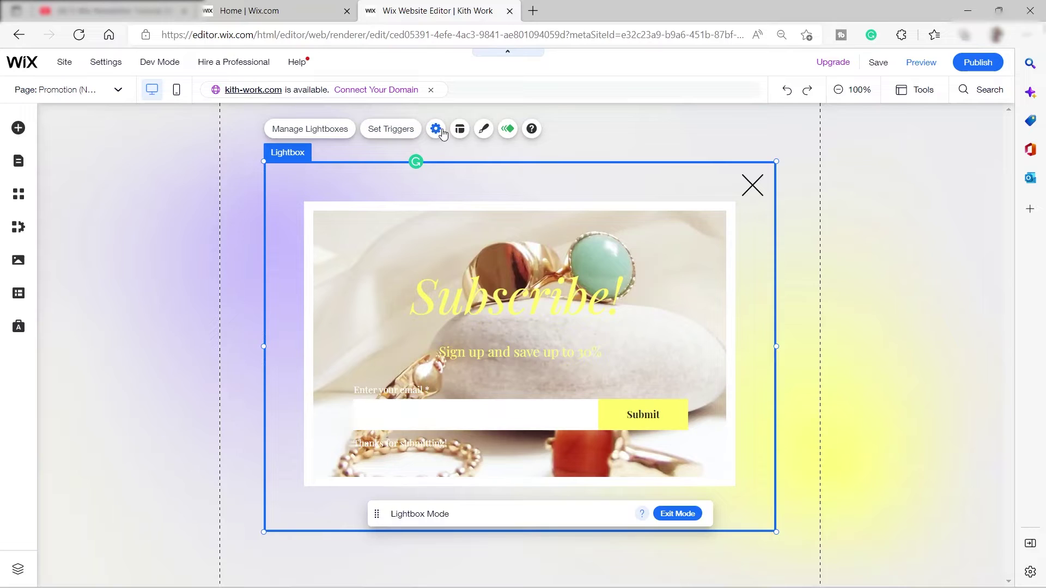
- Rename the lightbox as "Subscribe Newsletter" in its settings
click(436, 130)
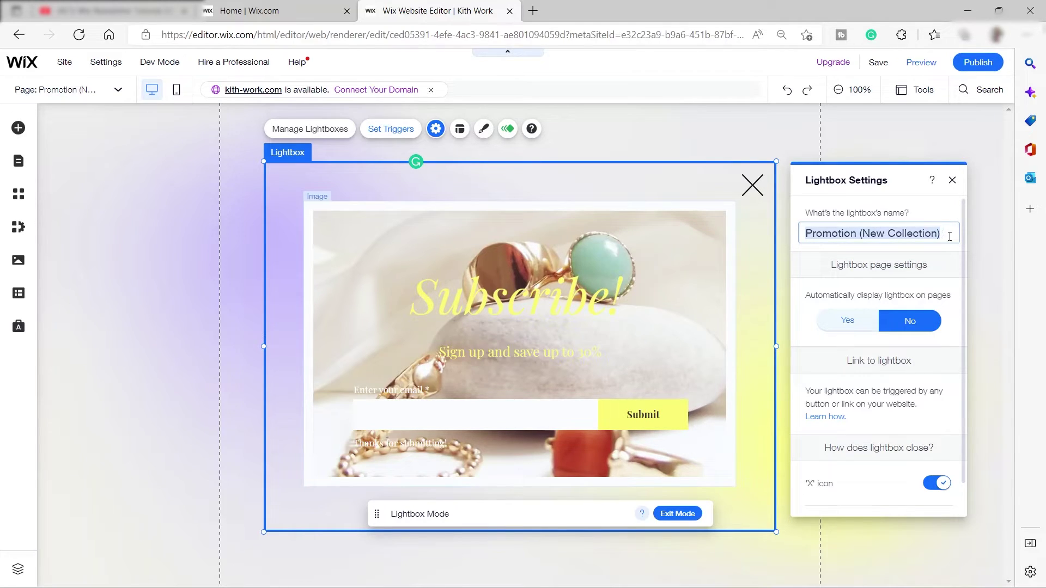
drag(949, 230, 808, 228)
text(Subscribe)
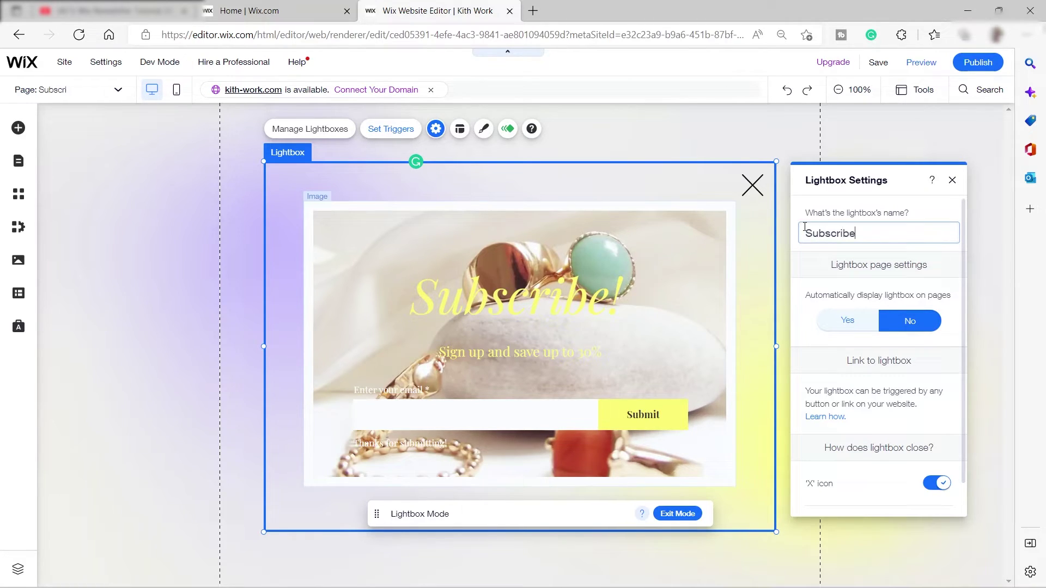
text( Newsletter)
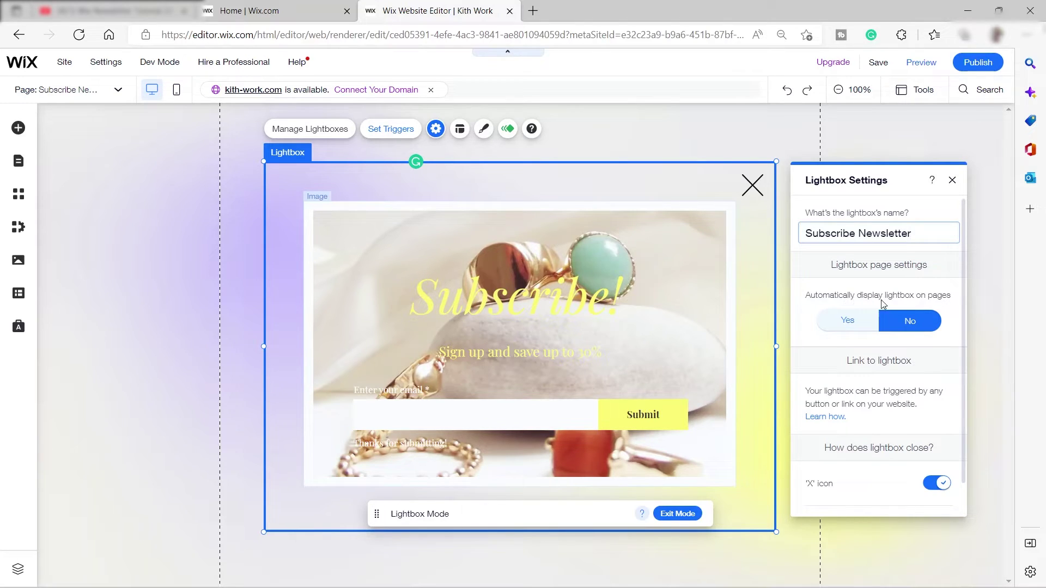
- Display the lightbox automatically on the About, Contact, Experience, Education and Skills pages, and increase its display delay
click(860, 325)
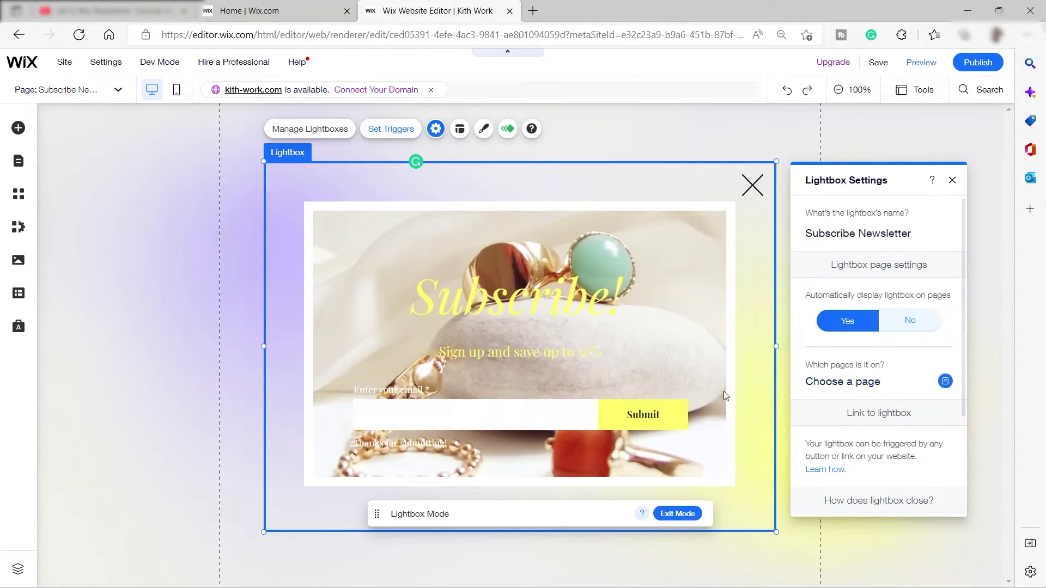
click(839, 385)
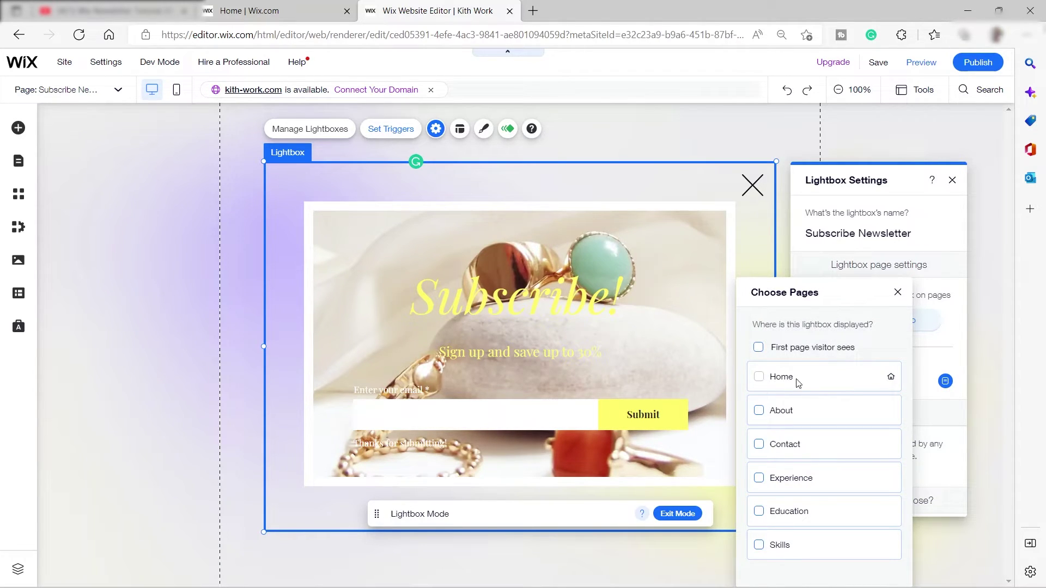
click(760, 411)
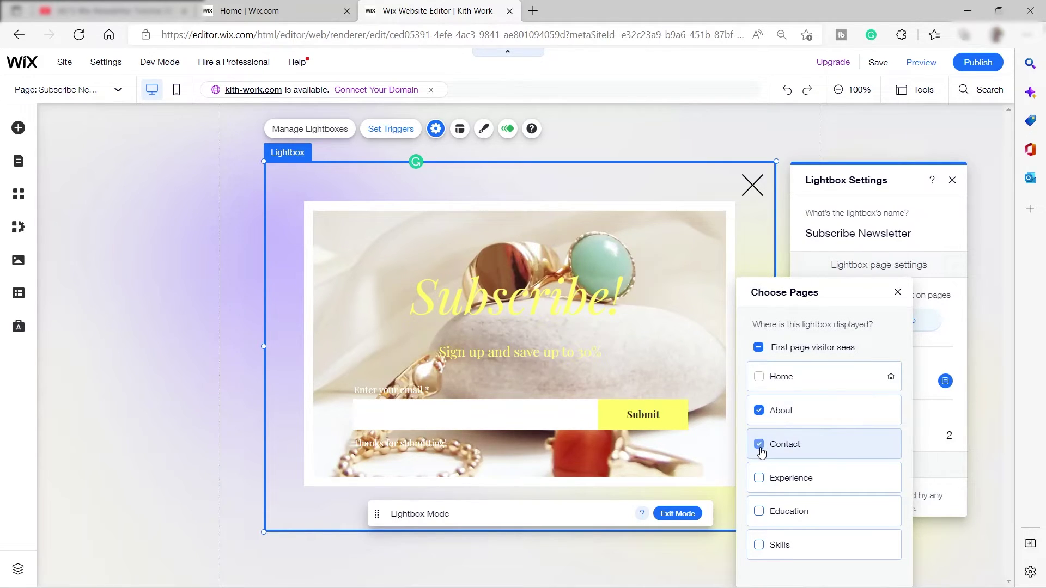
click(759, 480)
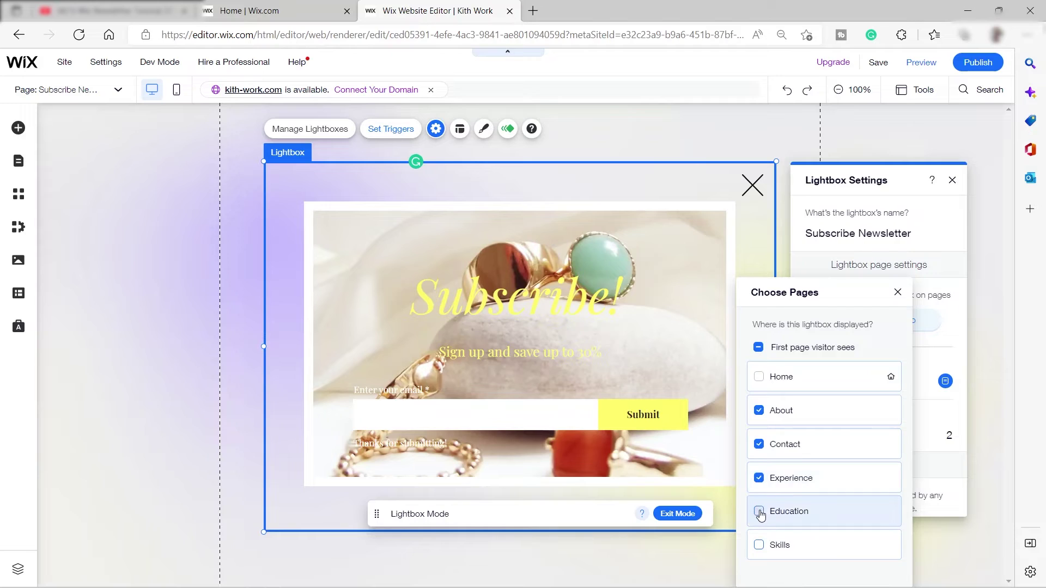
click(760, 512)
click(759, 546)
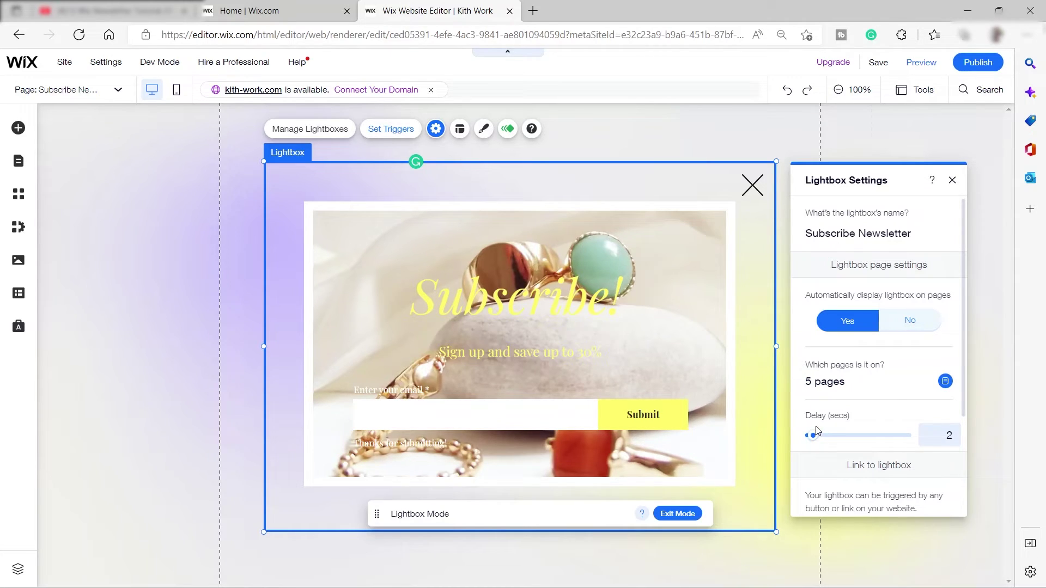
drag(813, 433, 891, 445)
click(953, 180)
- Add First Name, Last Name and reCAPTCHA fields to the lightbox's sign-up form
click(513, 403)
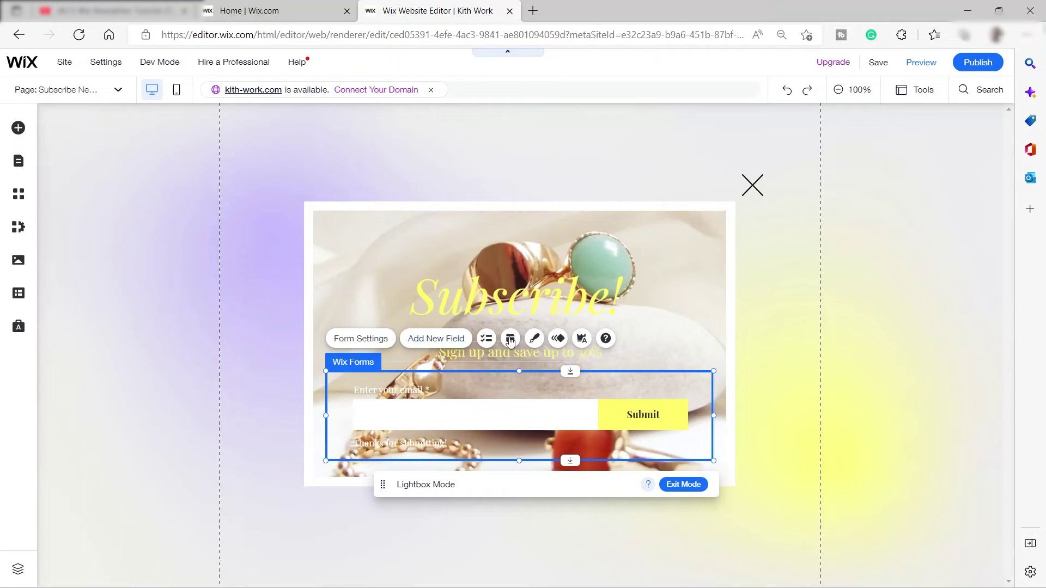
click(457, 342)
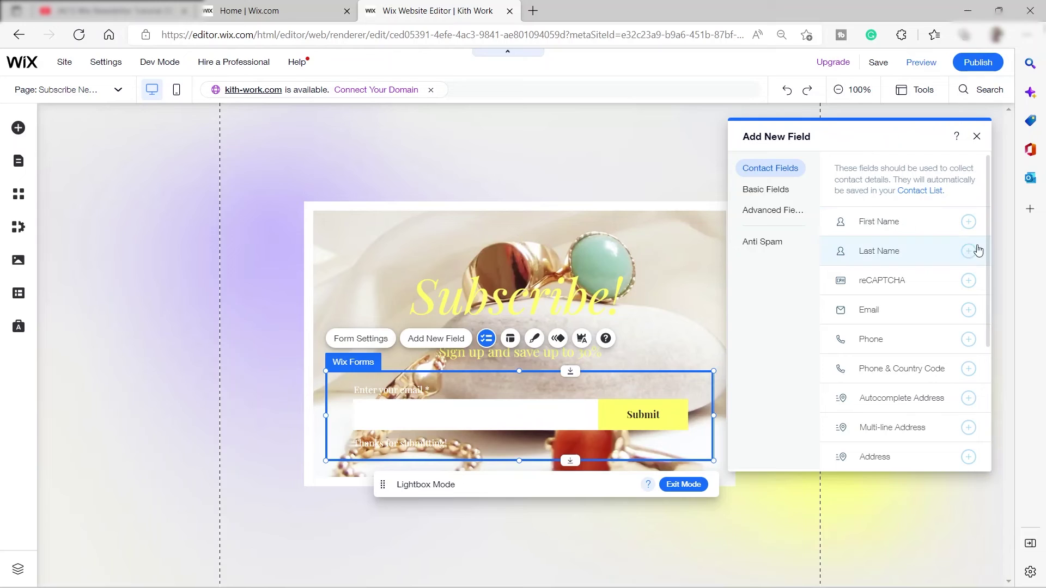
click(969, 224)
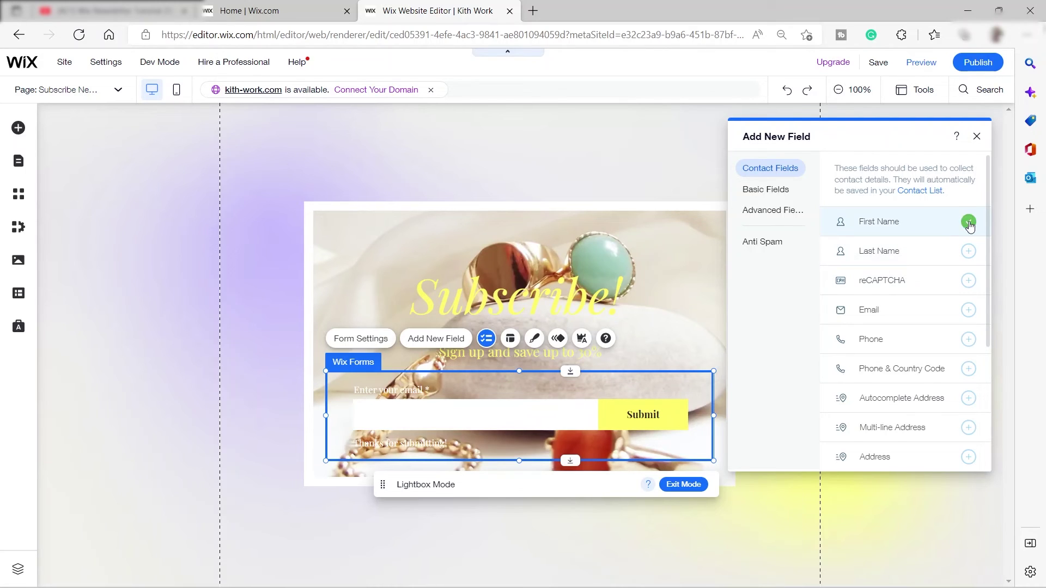
click(969, 252)
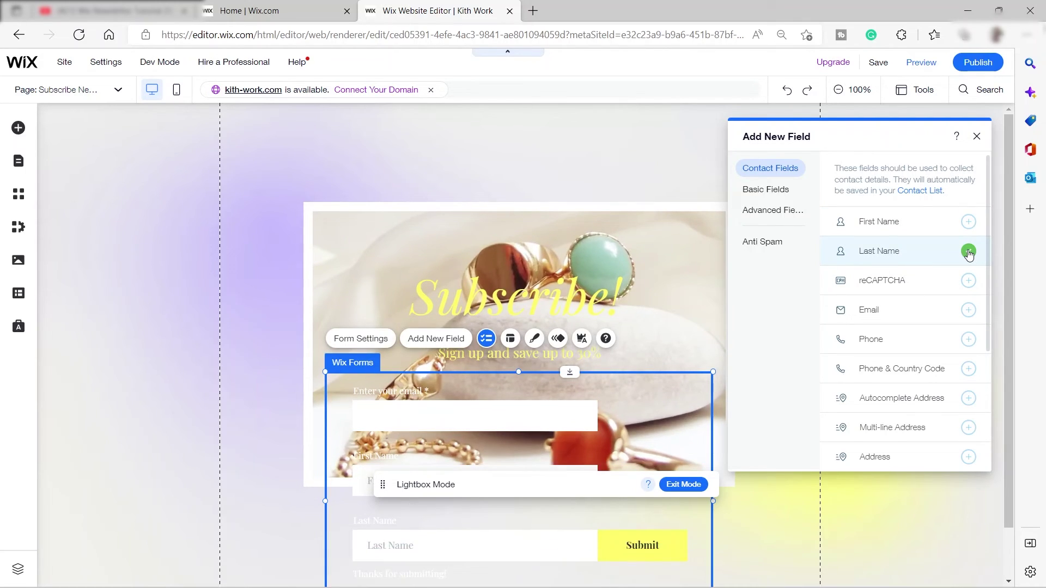
click(968, 282)
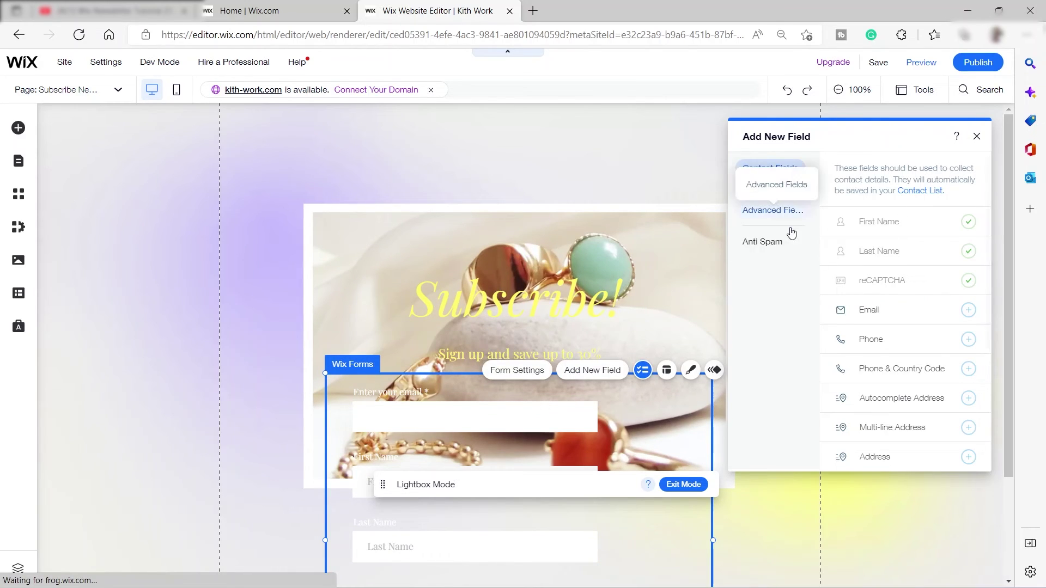
- Enlarge the lightbox's background image so it extends behind all the form fields
click(703, 327)
scroll(702, 327, down, 2)
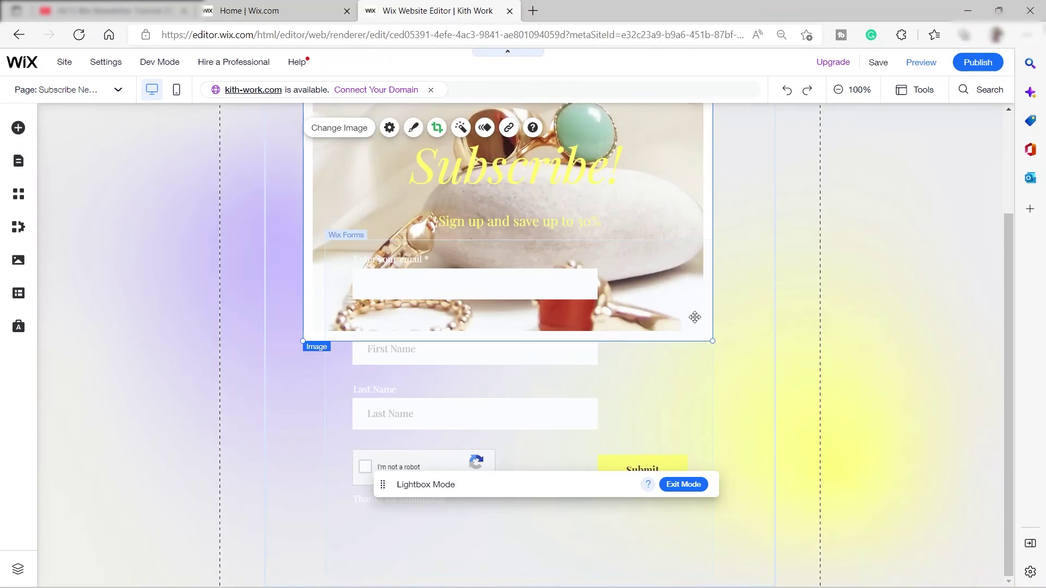
drag(710, 337, 737, 378)
- Lower the background image's brightness slightly in the photo adjustments and save the edited image
click(304, 274)
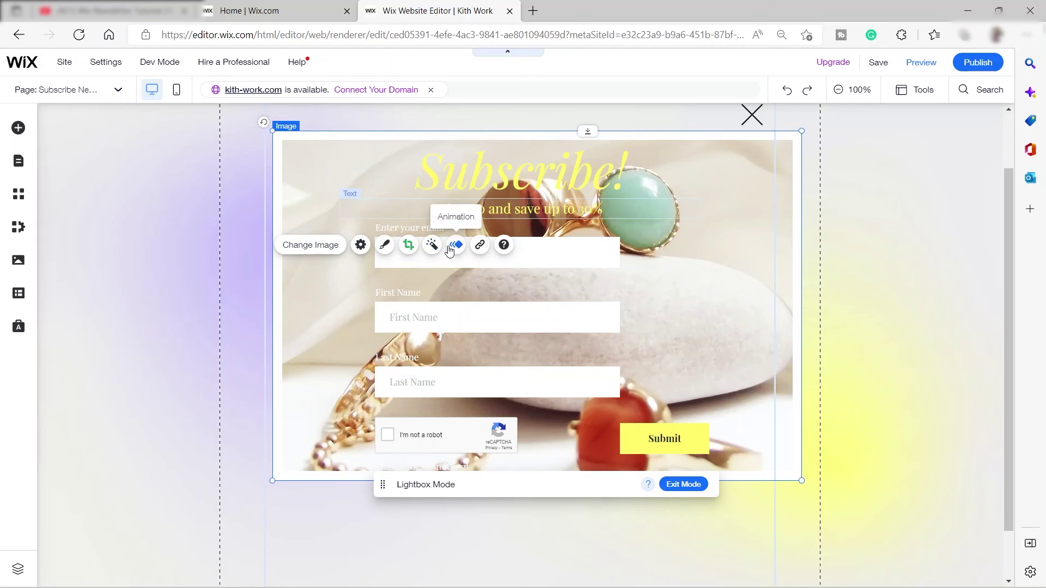
click(361, 245)
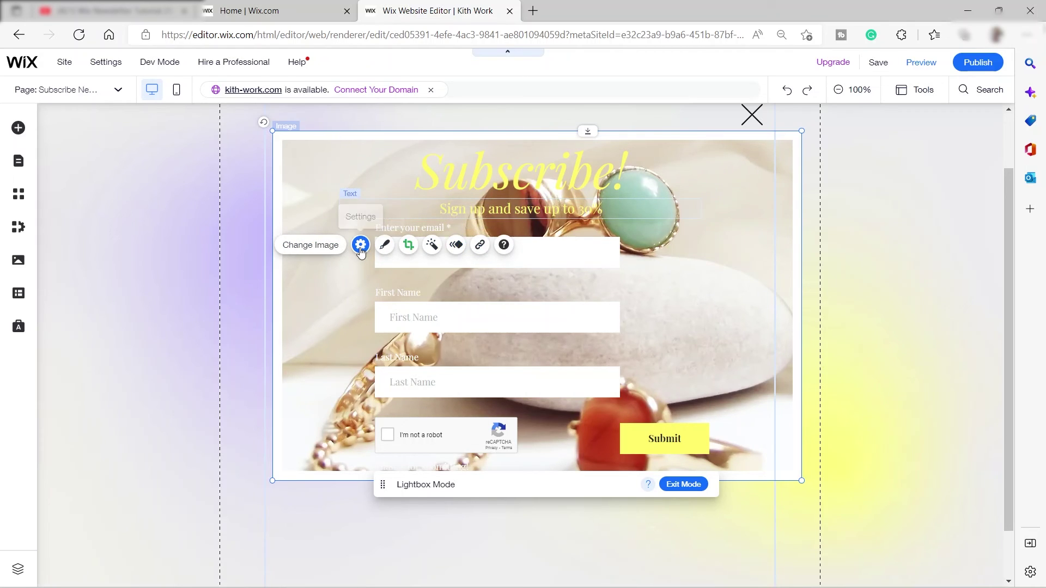
click(951, 246)
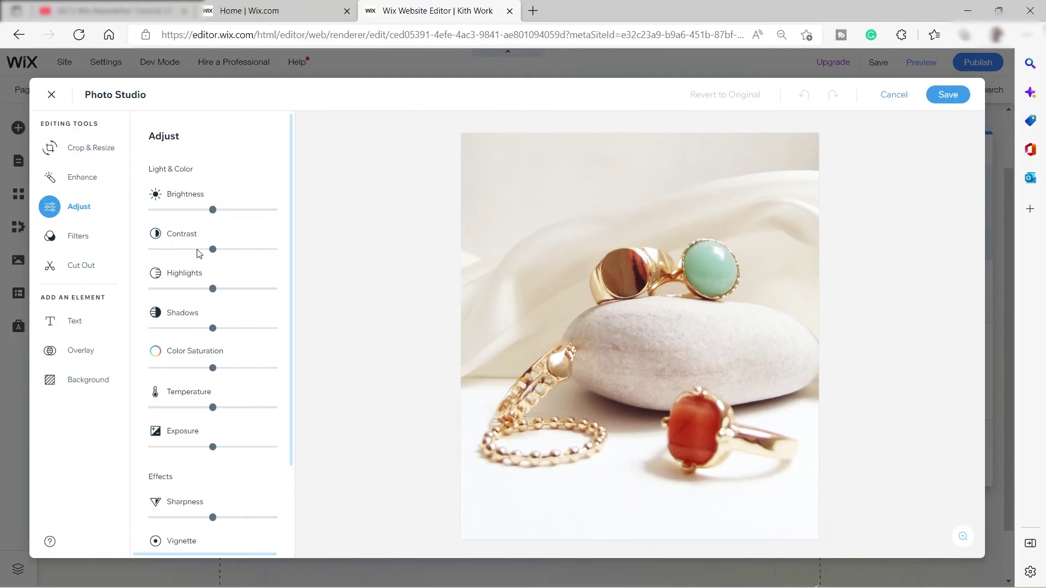
drag(212, 210, 194, 211)
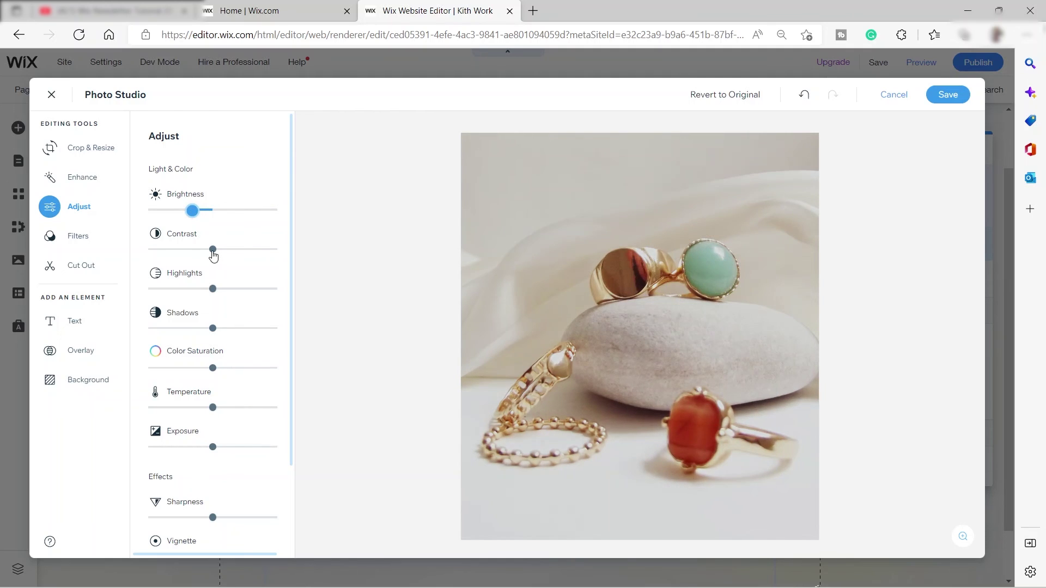
click(948, 95)
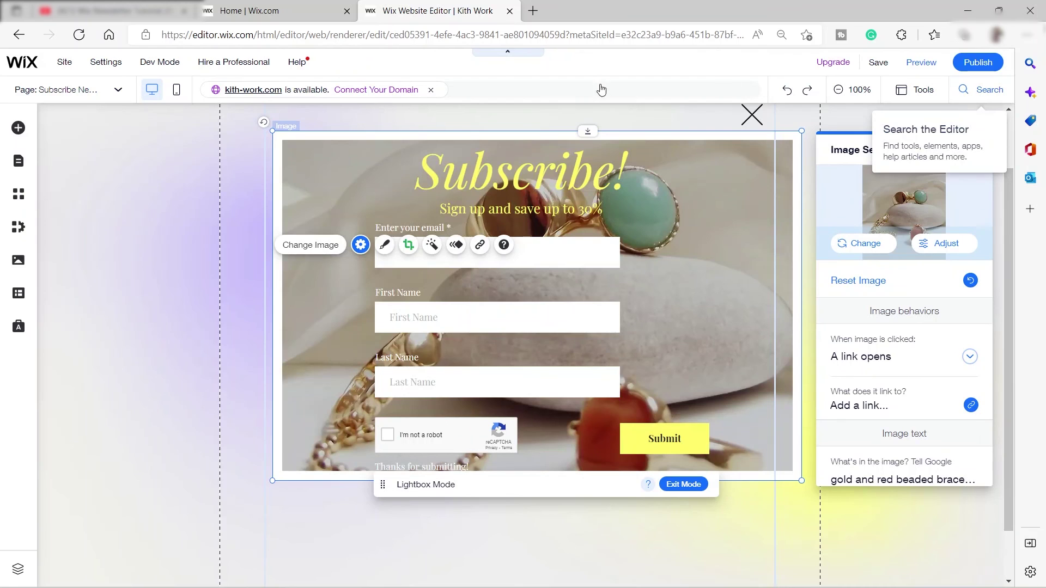